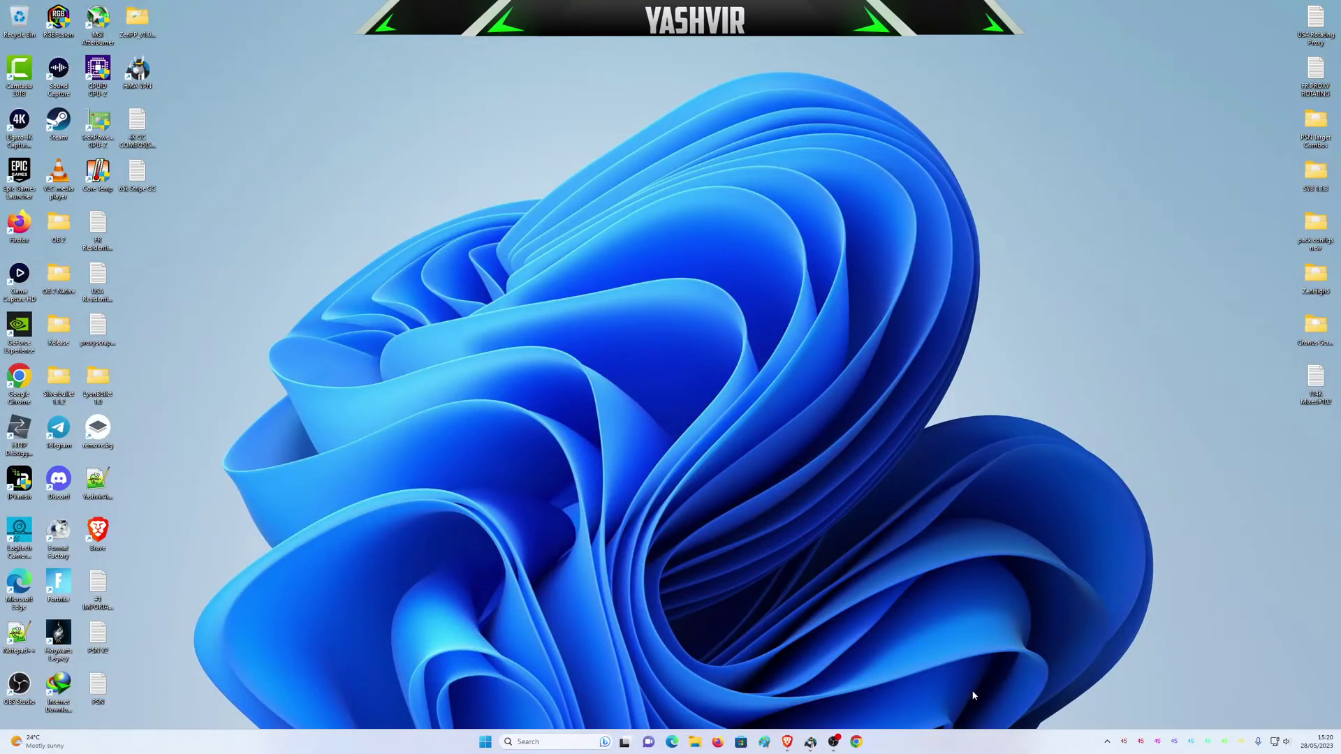
- Launch Google Chrome from the taskbar to a new Google search tab
{"action": "left_click", "coordinate": [856, 741]}
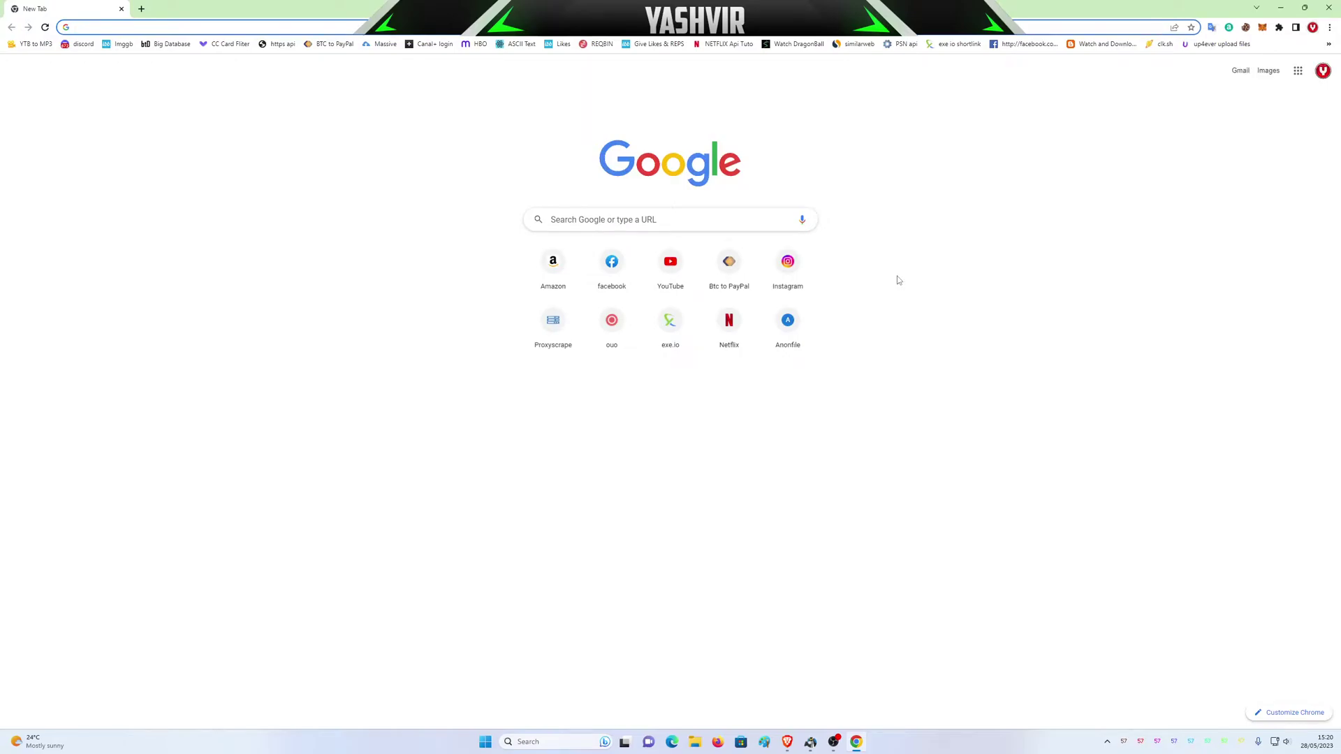
- Search Google for the pasted 'video processing is taking longer than expected please wait'
{"action": "right_click", "coordinate": [566, 220]}
{"action": "left_click", "coordinate": [603, 306]}
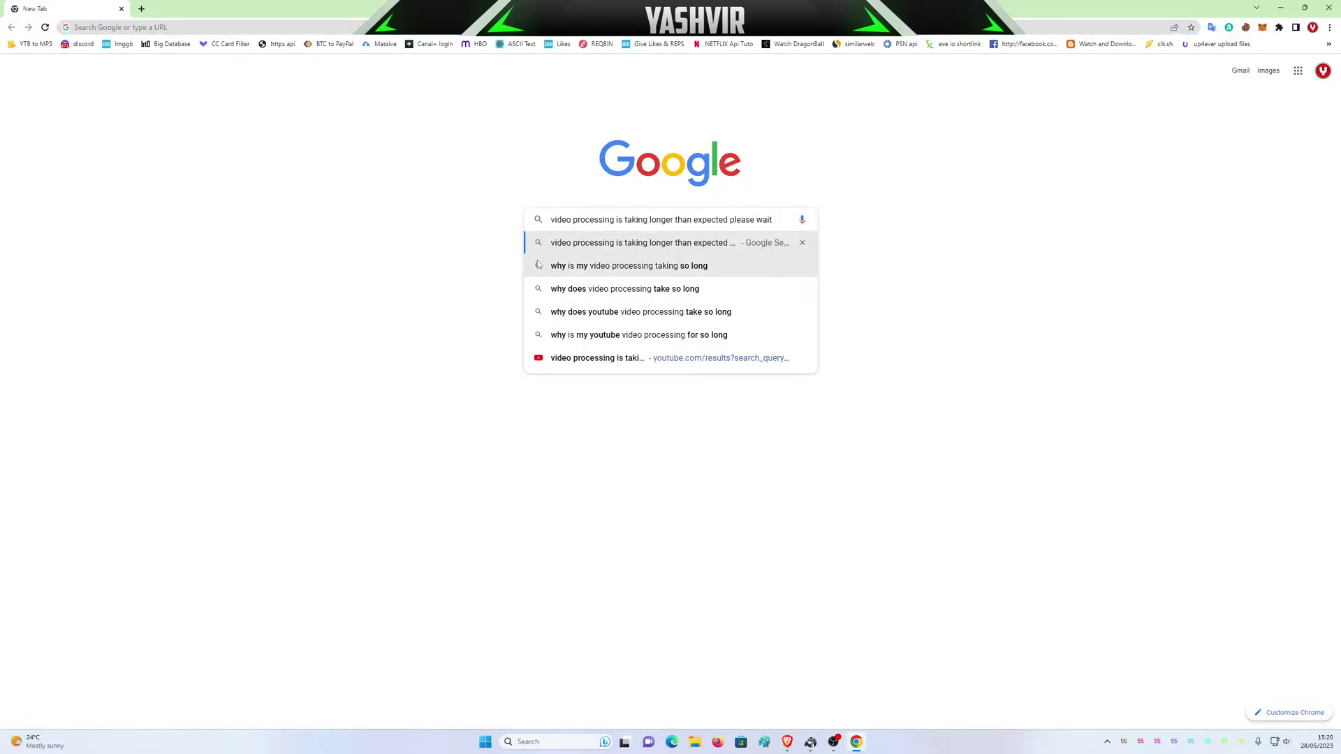
{"action": "key", "text": "Return"}
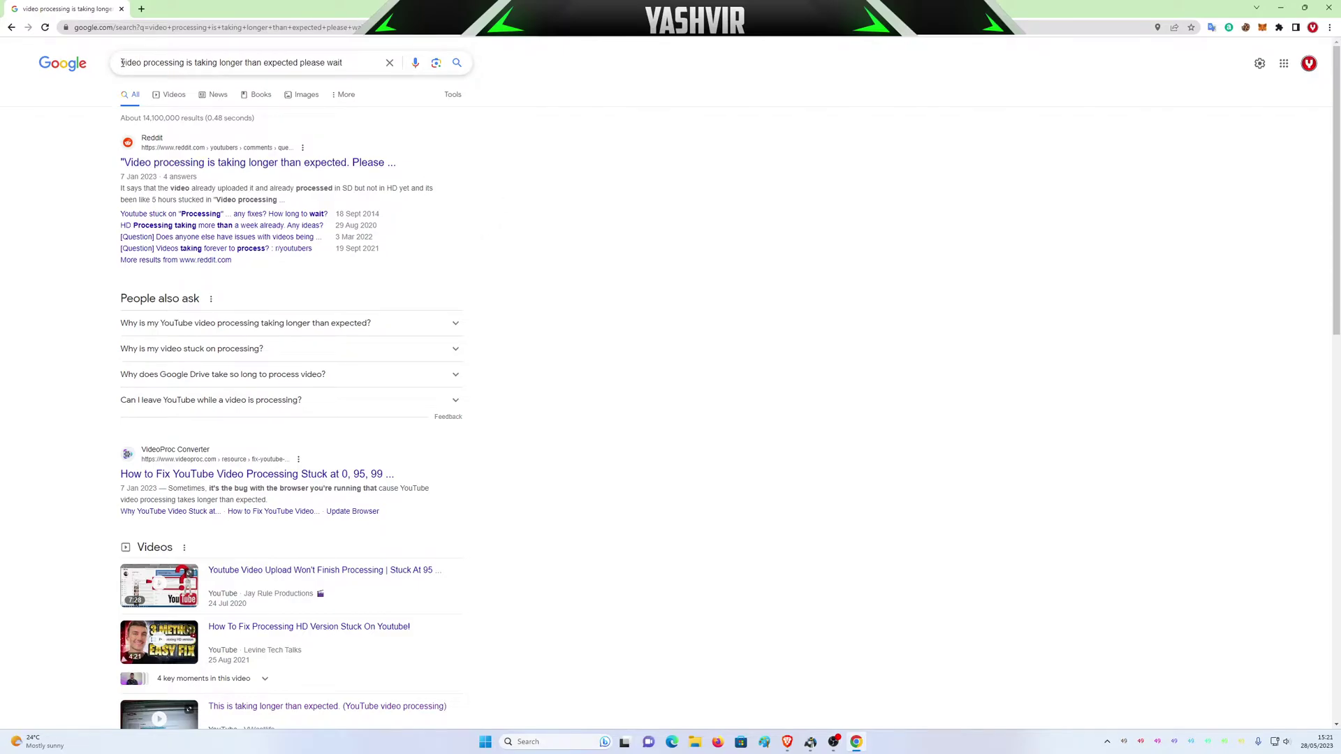
- Select and deselect text in the first result, including its 7 Jan 2023 date
{"action": "left_click_drag", "start_coordinate": [121, 63], "coordinate": [350, 63]}
{"action": "left_click", "coordinate": [708, 227]}
{"action": "left_click_drag", "start_coordinate": [104, 139], "coordinate": [314, 225]}
{"action": "left_click", "coordinate": [315, 230]}
{"action": "left_click_drag", "start_coordinate": [119, 176], "coordinate": [162, 176]}
{"action": "left_click", "coordinate": [155, 175]}
{"action": "left_click_drag", "start_coordinate": [138, 177], "coordinate": [157, 176]}
{"action": "left_click", "coordinate": [168, 192]}
{"action": "triple_click", "coordinate": [169, 193]}
{"action": "left_click", "coordinate": [399, 203]}
{"action": "triple_click", "coordinate": [315, 189]}
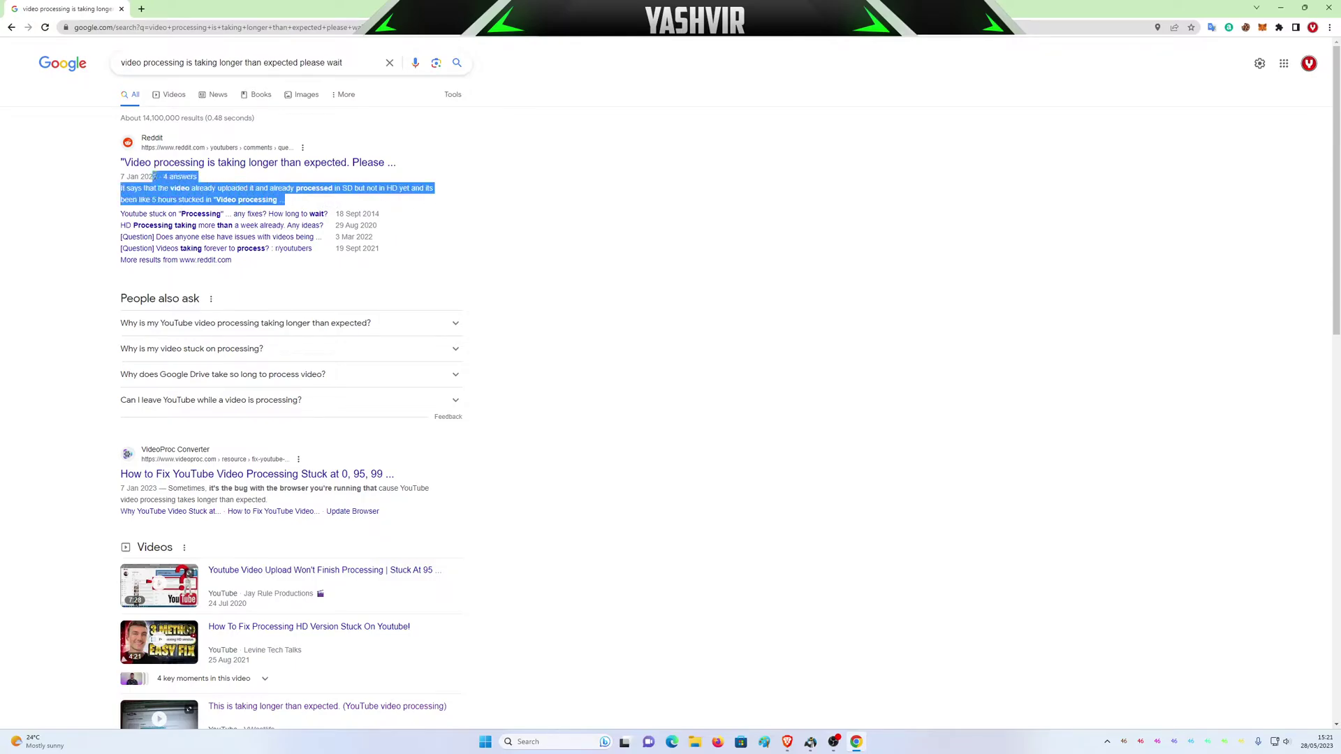
{"action": "left_click", "coordinate": [314, 189]}
- Go from YouTube's Your channel to Manage videos in Studio, closing the channel tab
{"action": "left_click", "coordinate": [139, 8]}
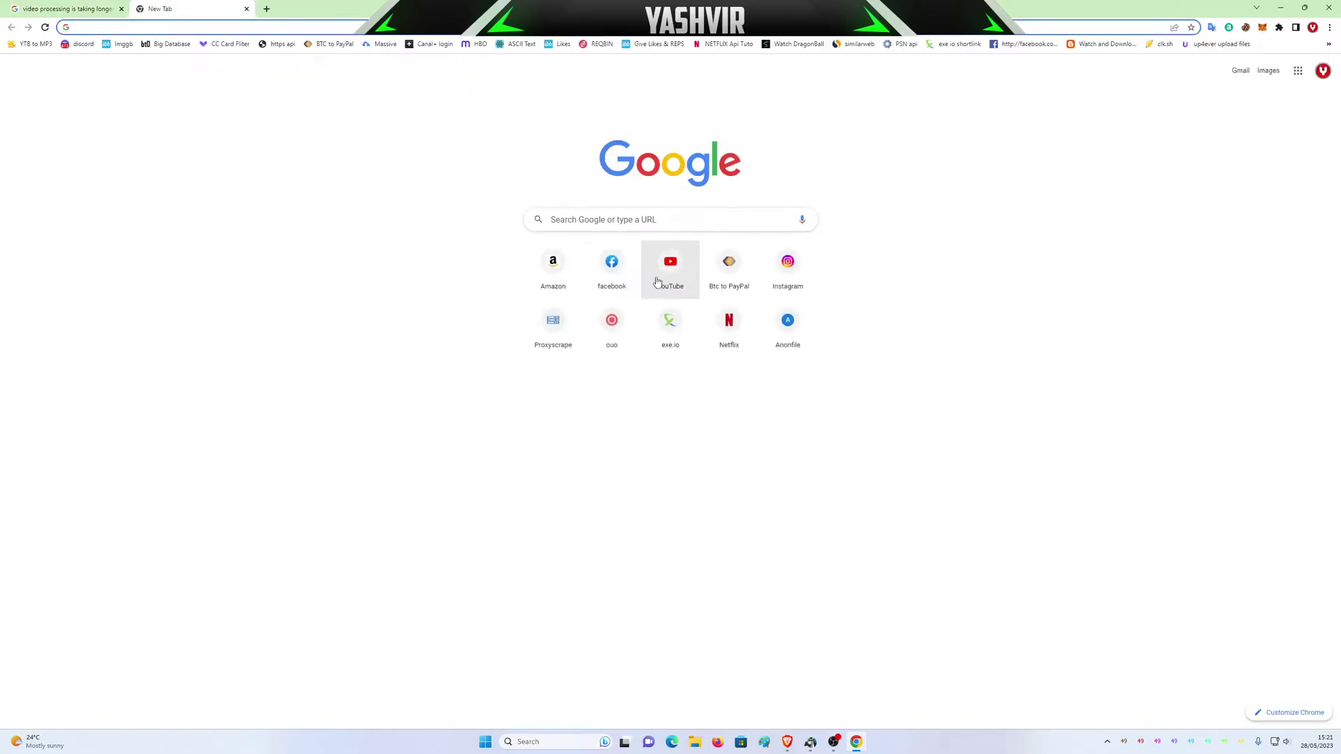
{"action": "left_click", "coordinate": [618, 267]}
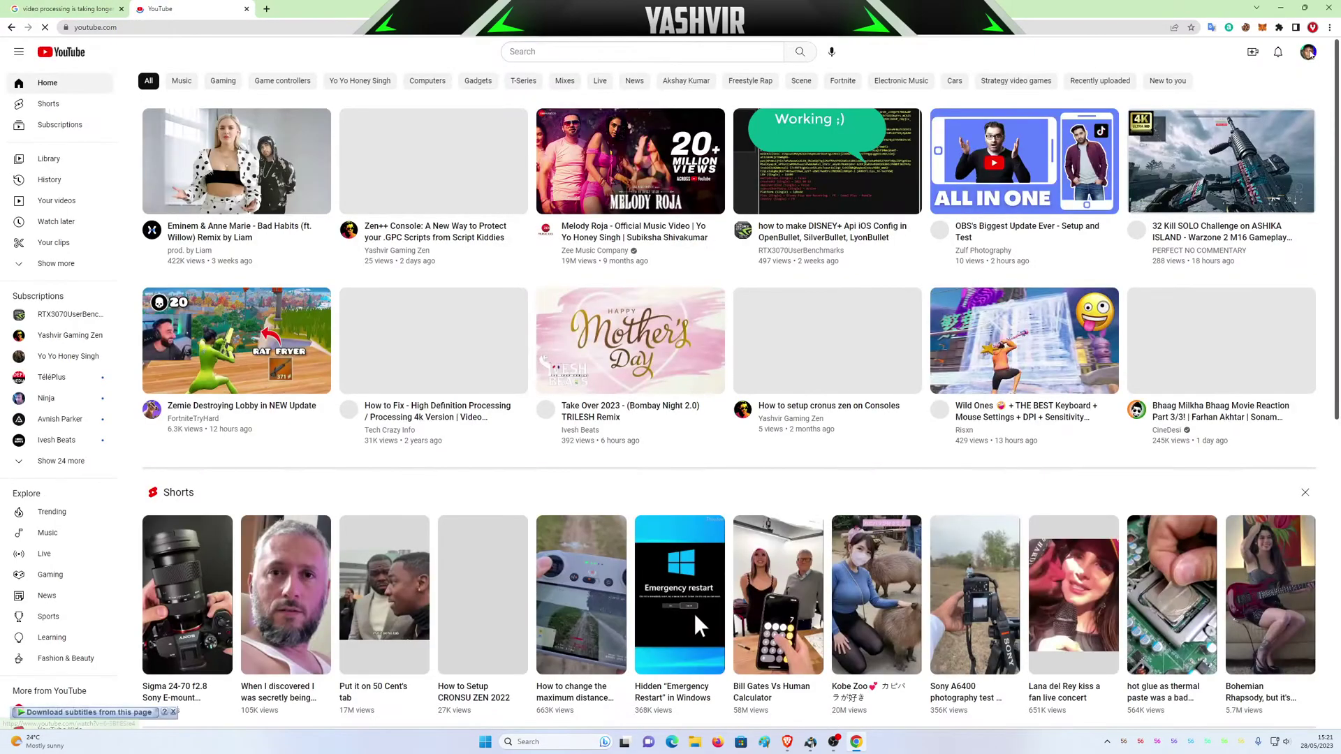
{"action": "left_click", "coordinate": [1308, 52]}
{"action": "left_click", "coordinate": [1217, 130]}
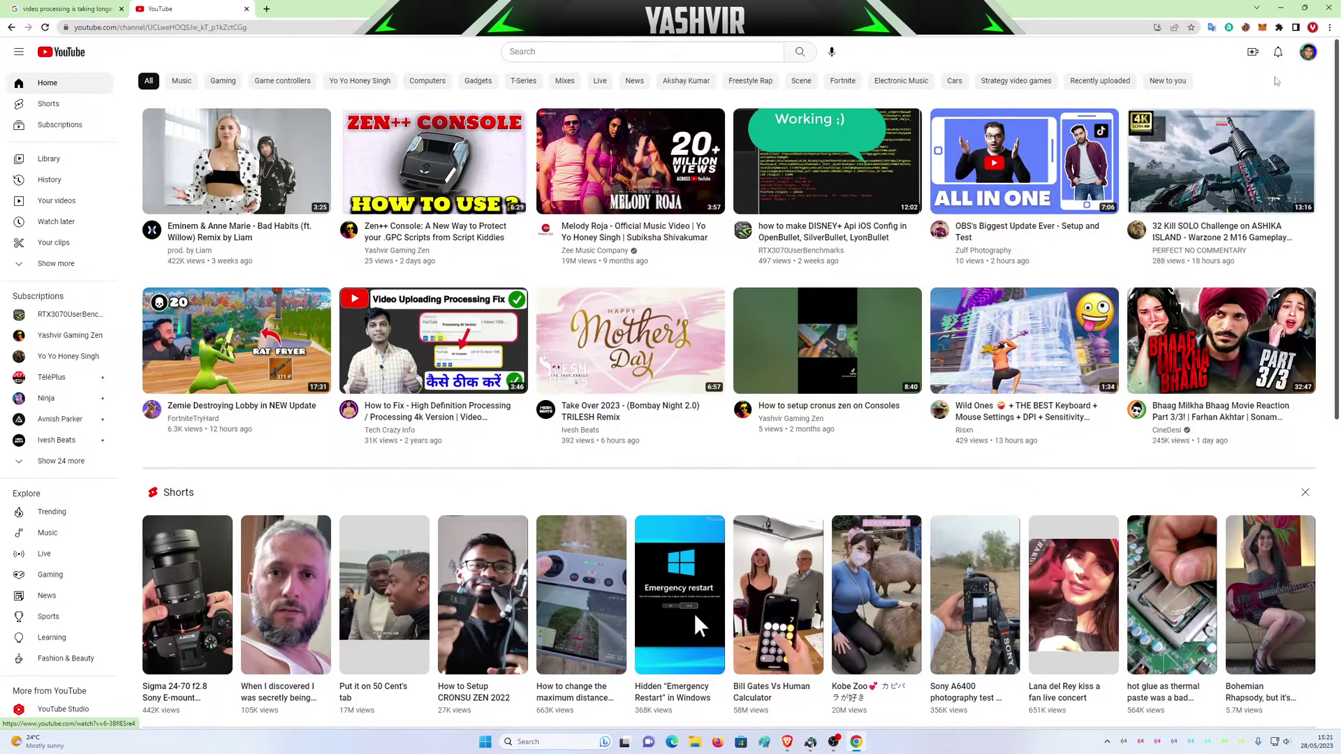
{"action": "left_click", "coordinate": [918, 294]}
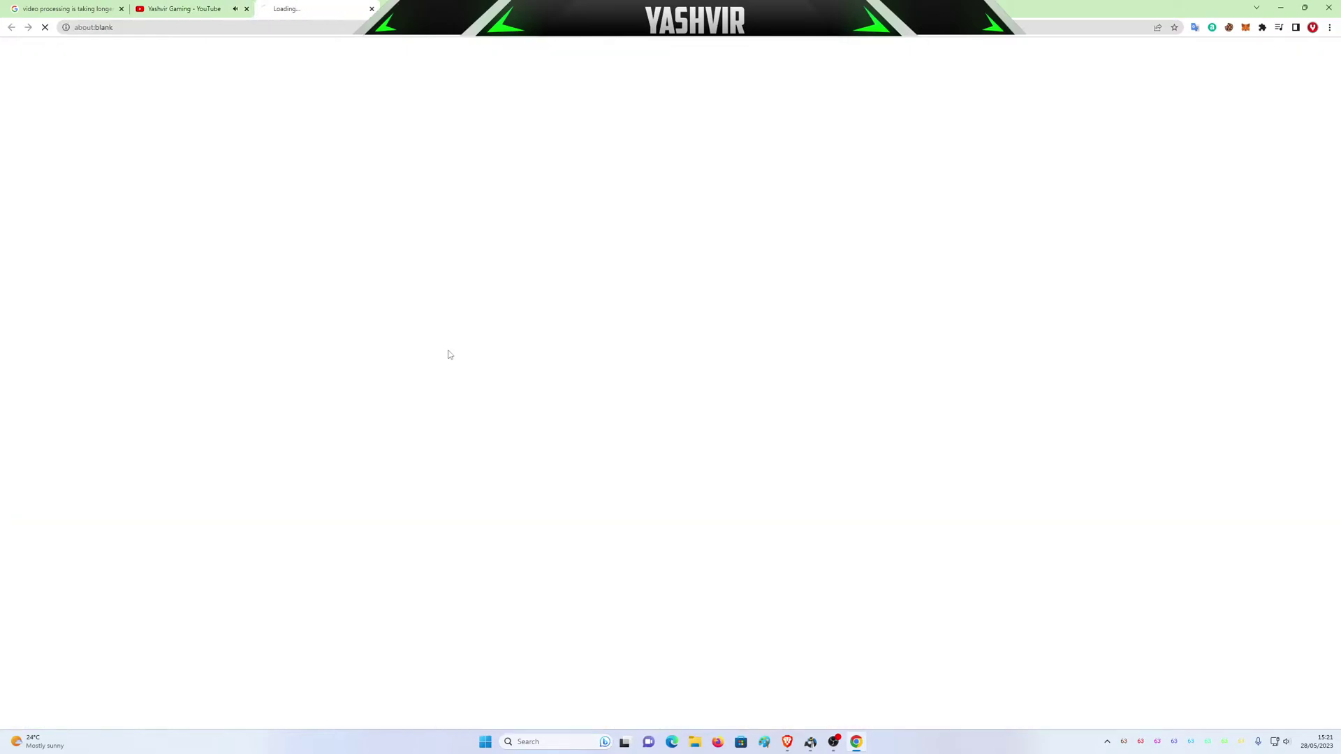
{"action": "left_click", "coordinate": [248, 9]}
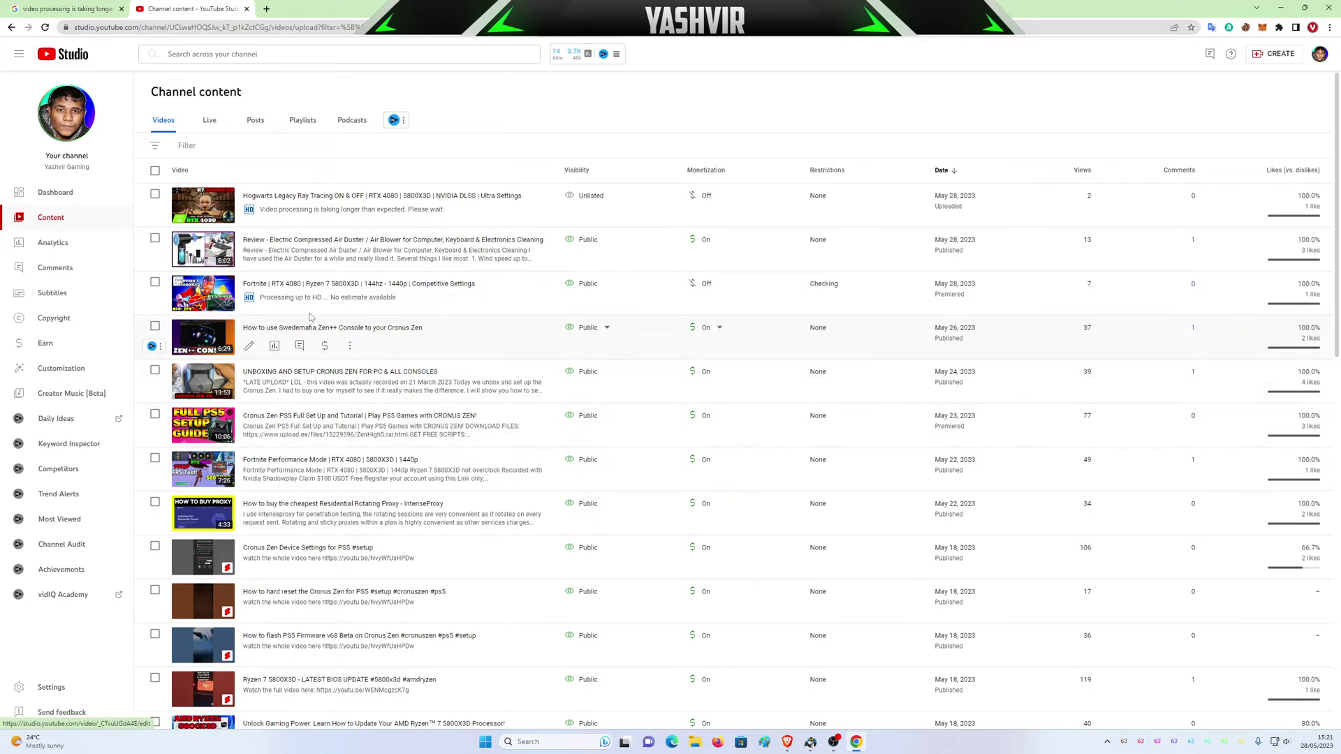
{"action": "mouse_move", "coordinate": [356, 293]}
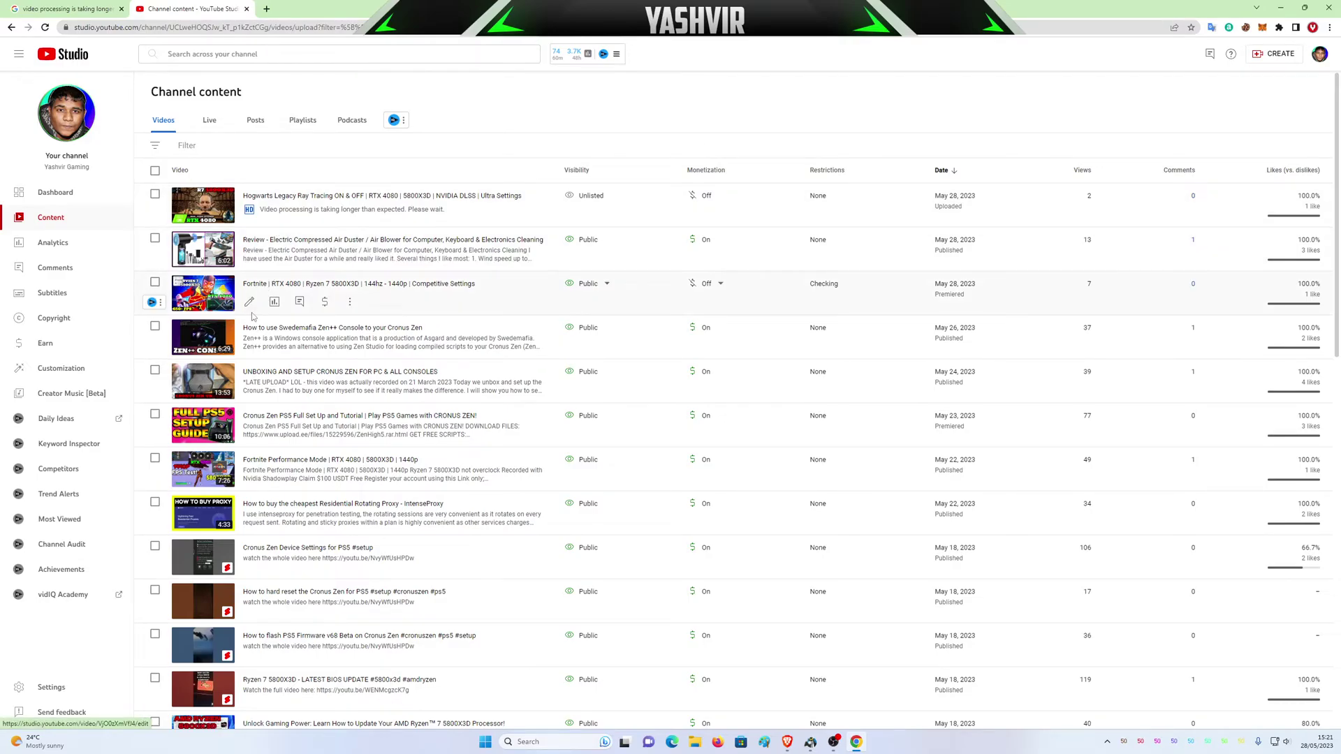
{"action": "left_click", "coordinate": [250, 302]}
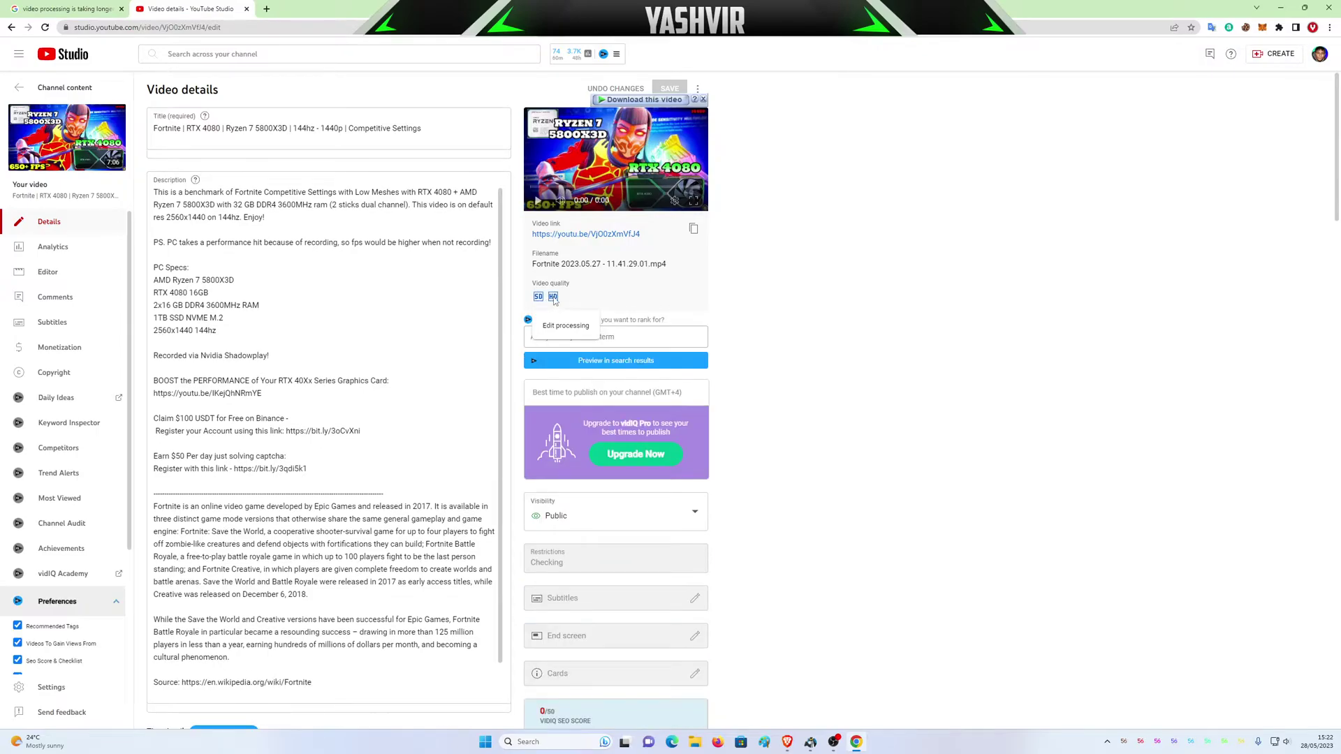
{"action": "left_click", "coordinate": [29, 100]}
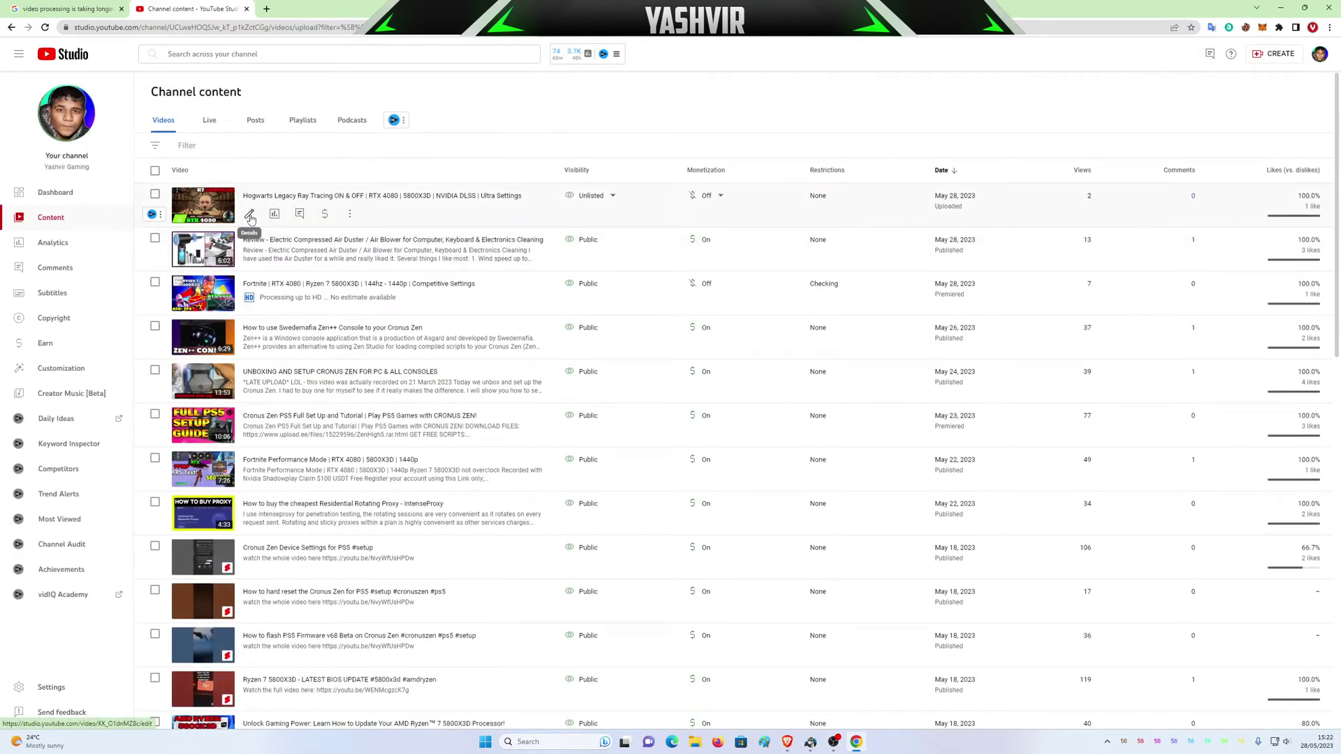
{"action": "left_click", "coordinate": [250, 215]}
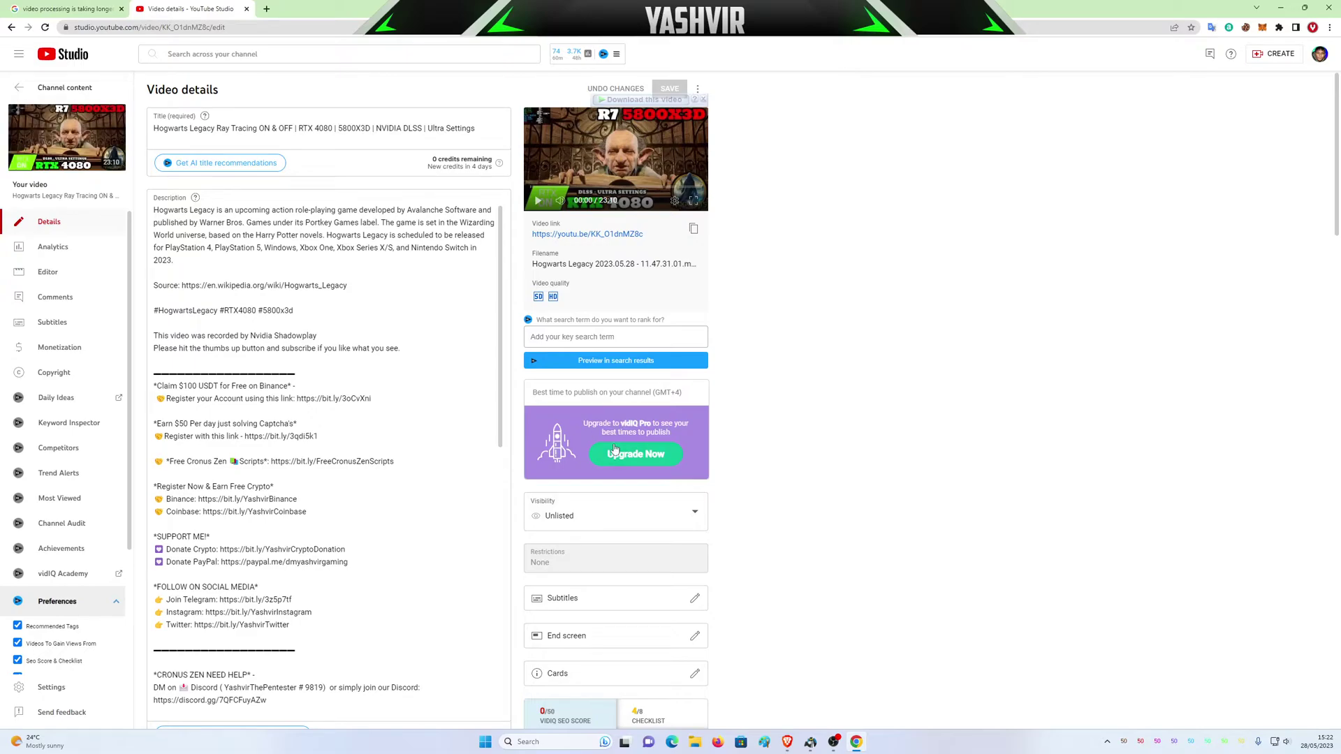
{"action": "left_click", "coordinate": [20, 89]}
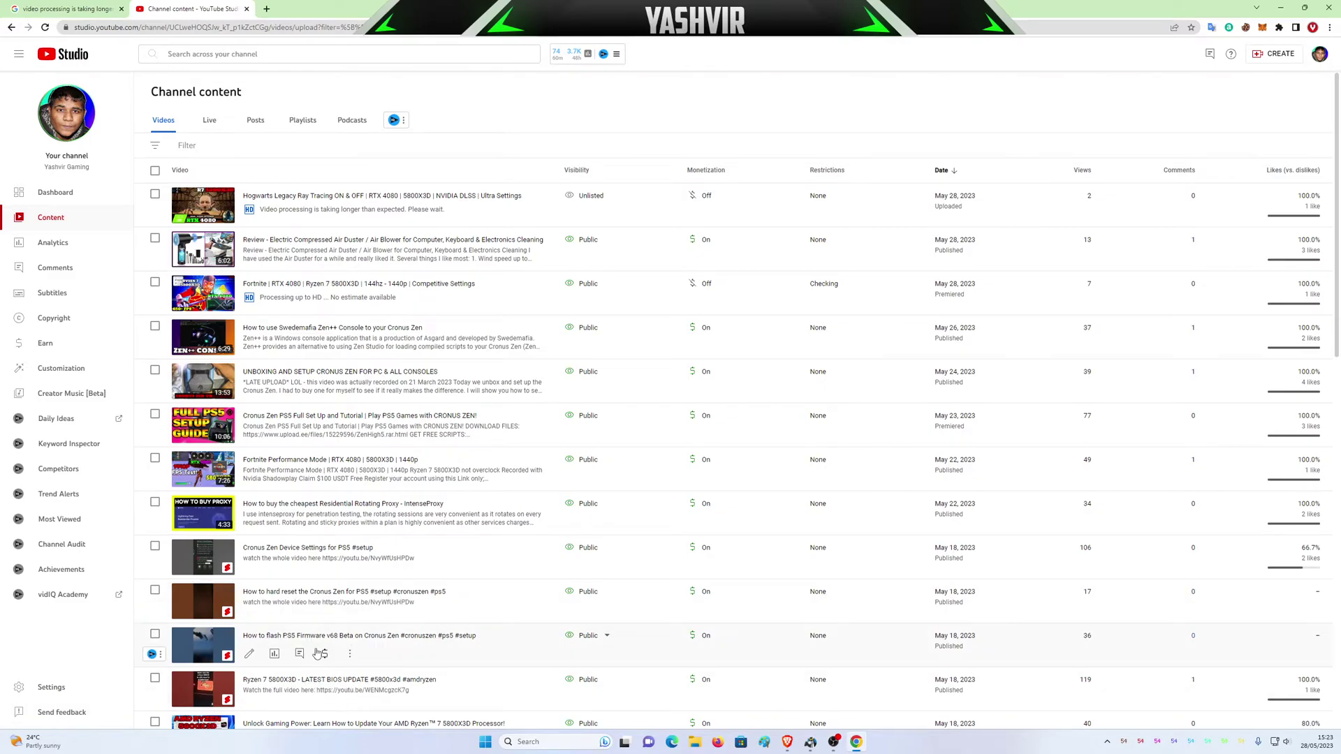
{"action": "scroll", "coordinate": [157, 618], "scroll_direction": "down", "scroll_amount": 3}
- Open Send feedback and attach a screenshot of the current YouTube Studio tab
{"action": "left_click", "coordinate": [61, 712]}
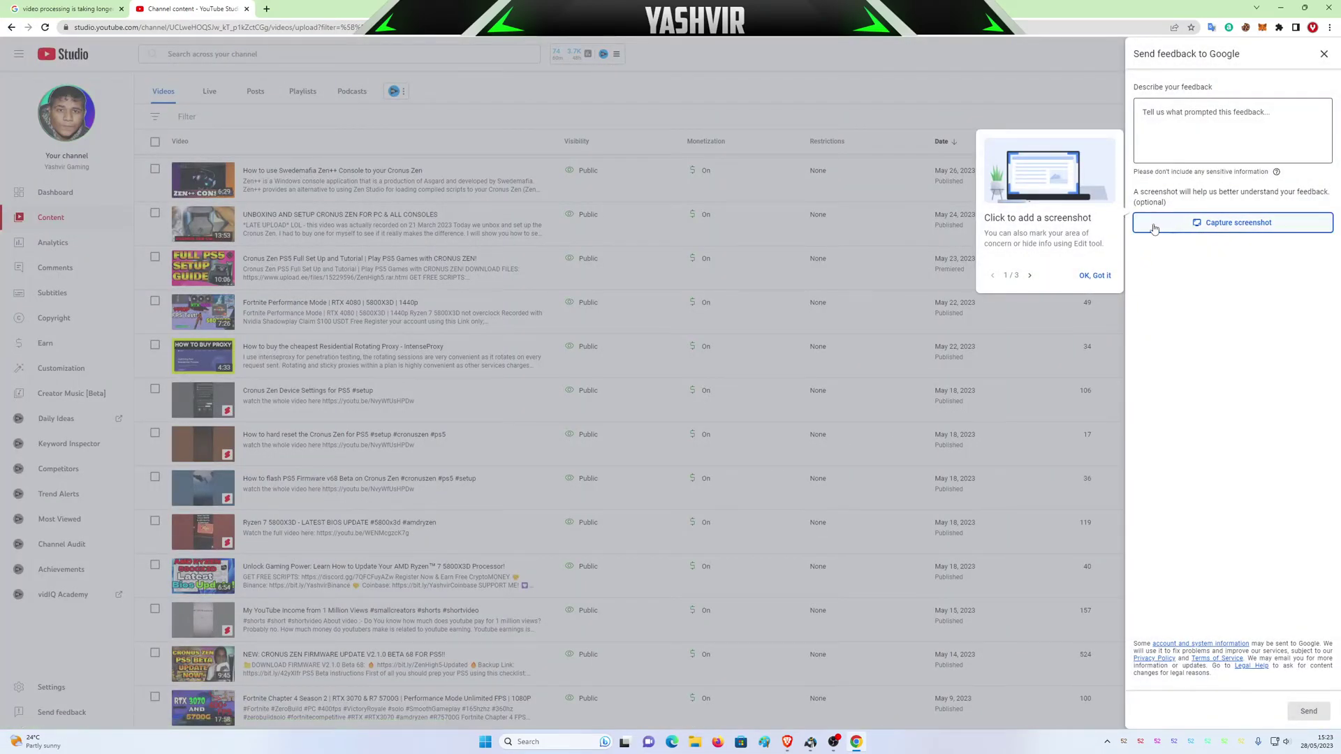
{"action": "left_click", "coordinate": [1099, 278]}
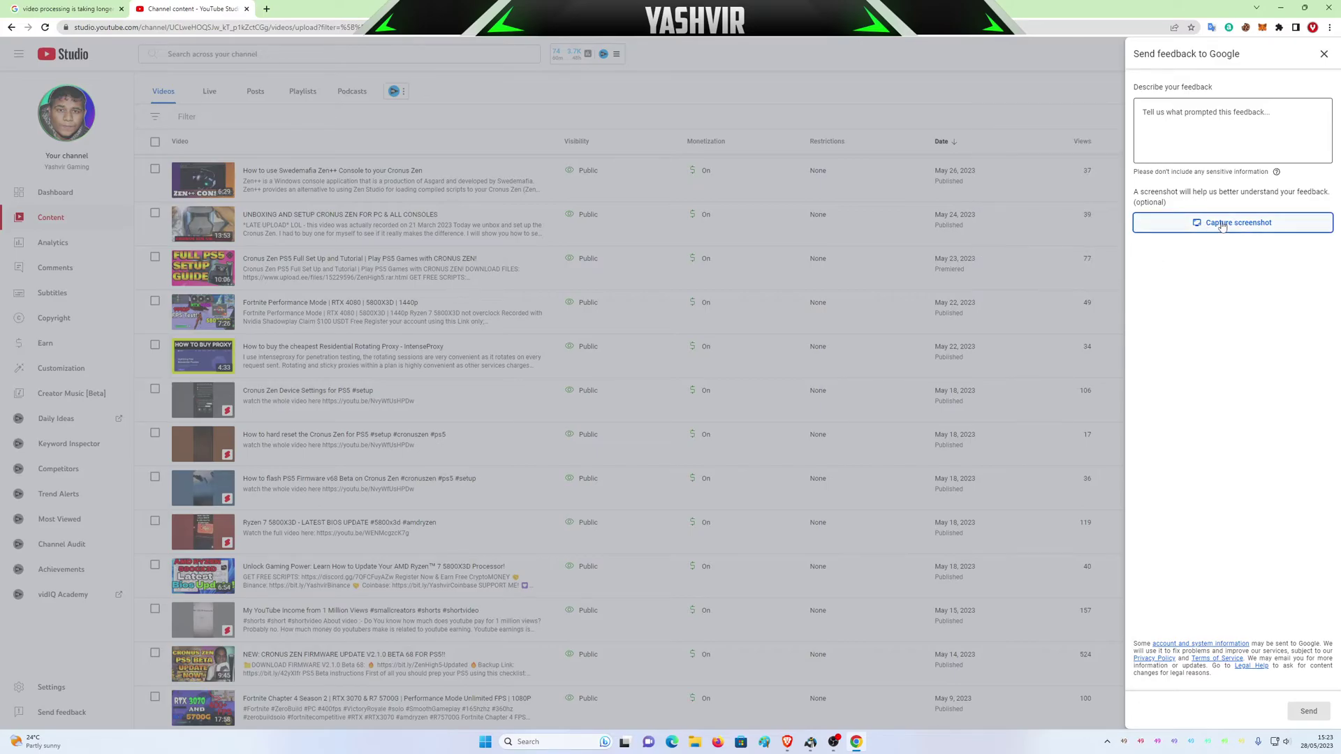
{"action": "left_click", "coordinate": [1201, 222]}
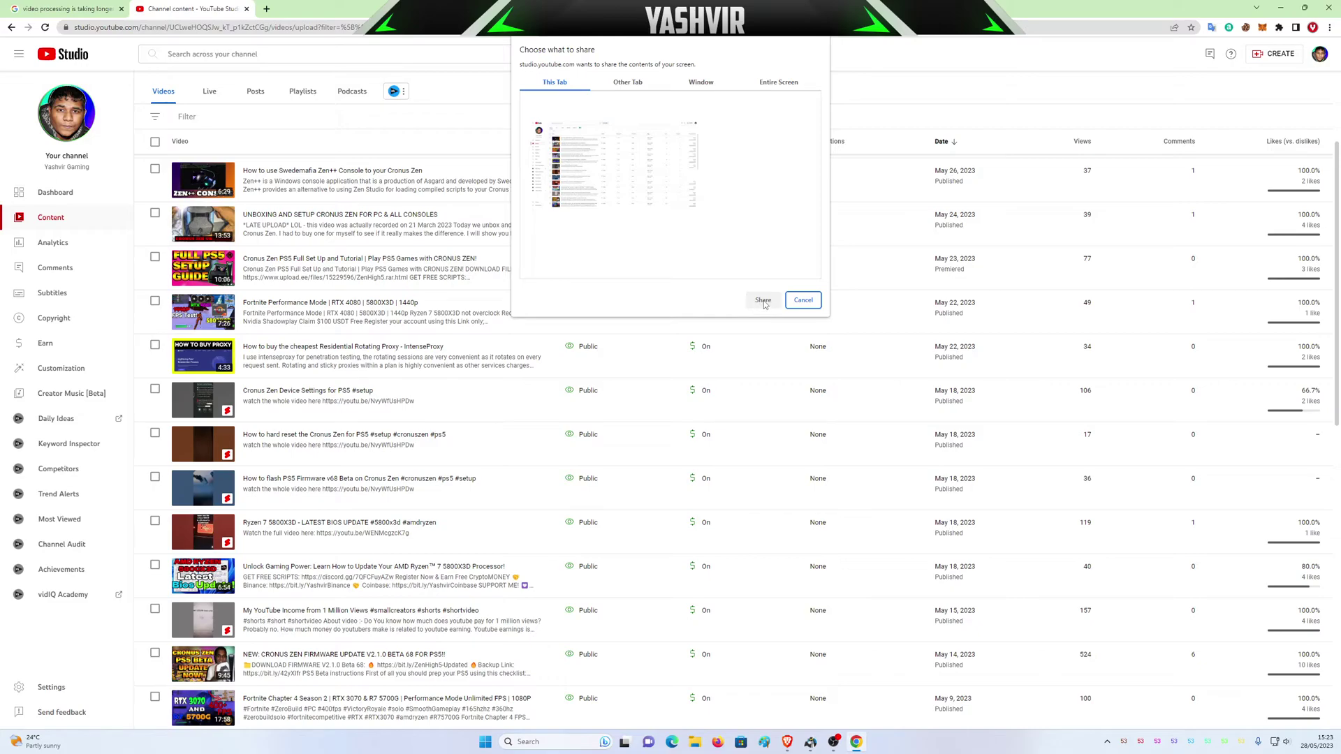
{"action": "left_click", "coordinate": [634, 179]}
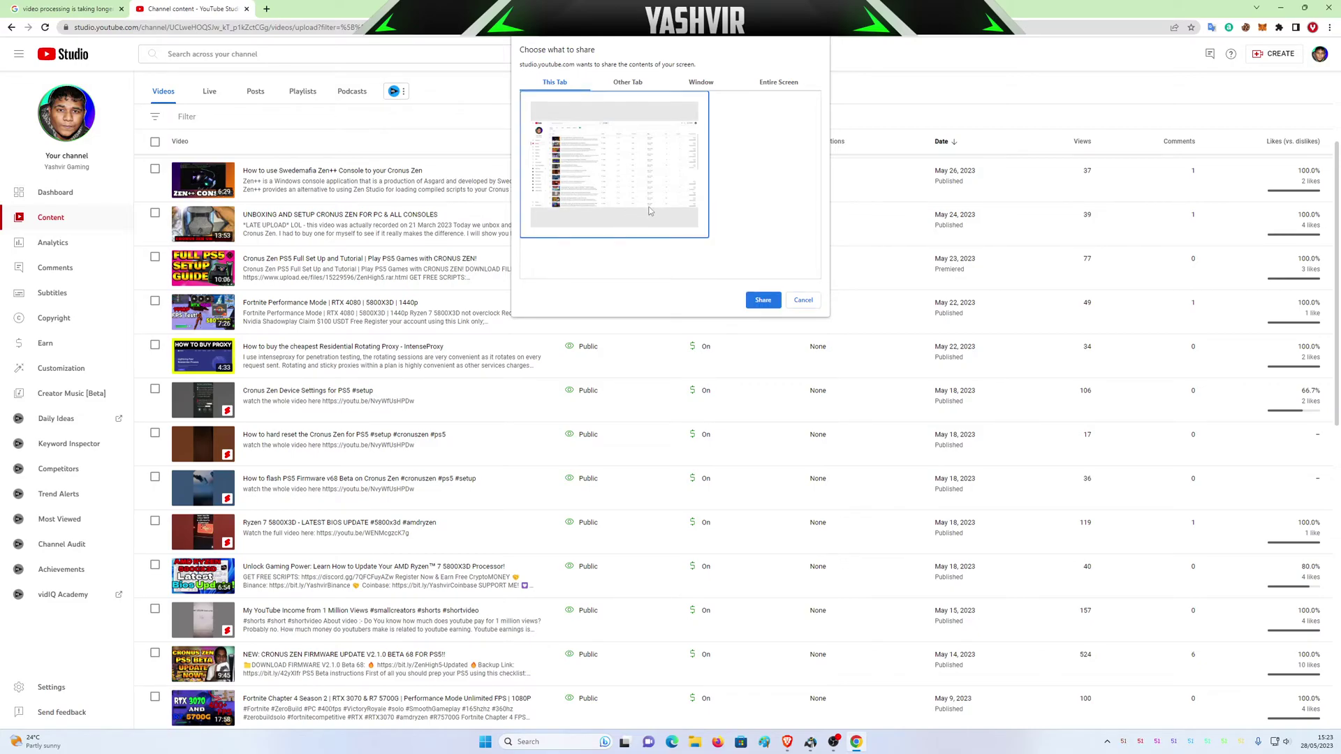
{"action": "left_click", "coordinate": [762, 300]}
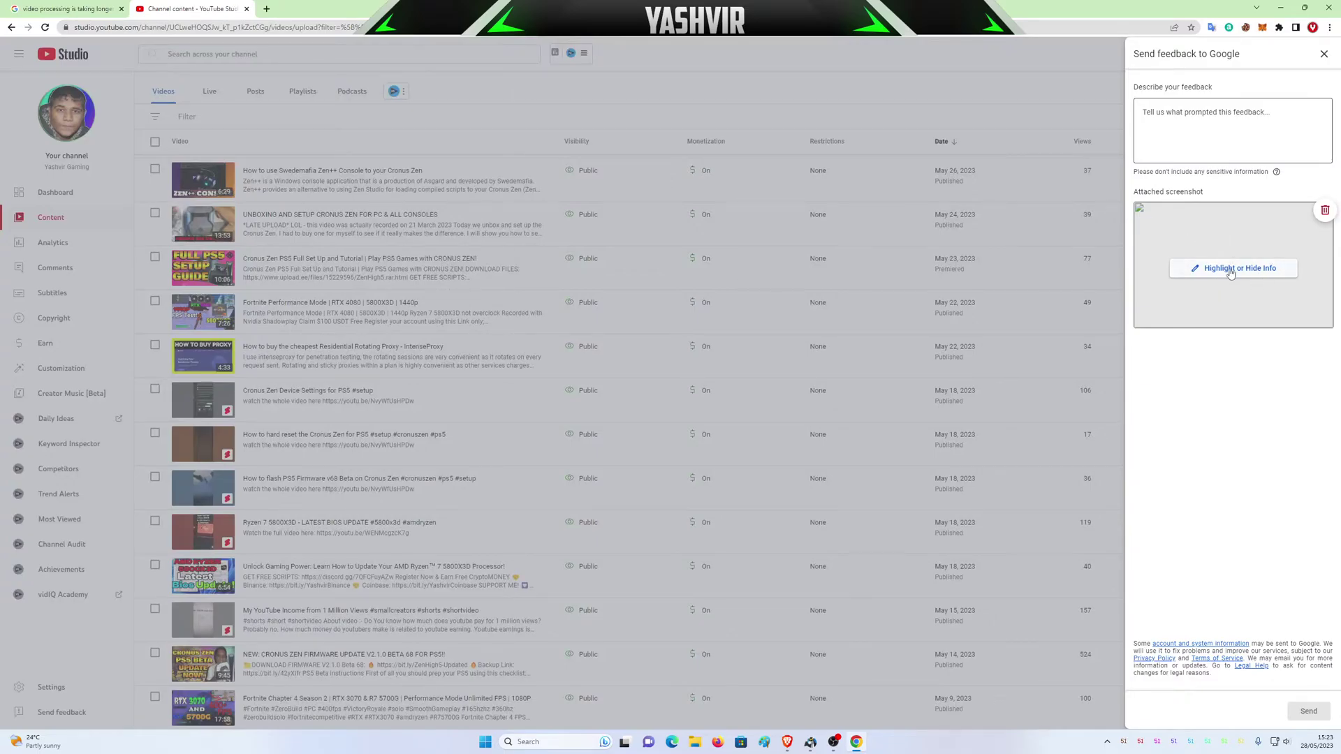
- Write the HD-processing bug description with a 'Thanks' line and open Highlight or Hide Info
{"action": "left_click", "coordinate": [1205, 137]}
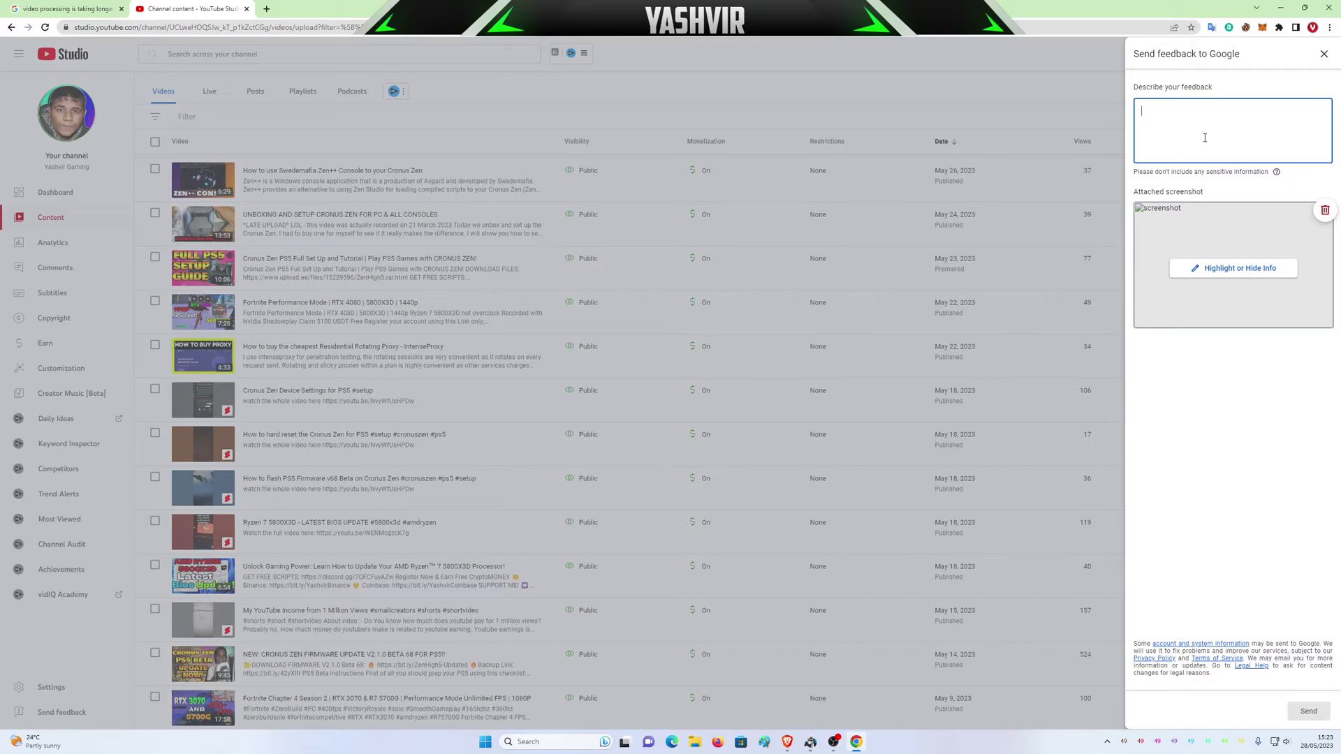
{"action": "type", "text": "Videoprocessing is t"}
{"action": "type", "text": "aki"}
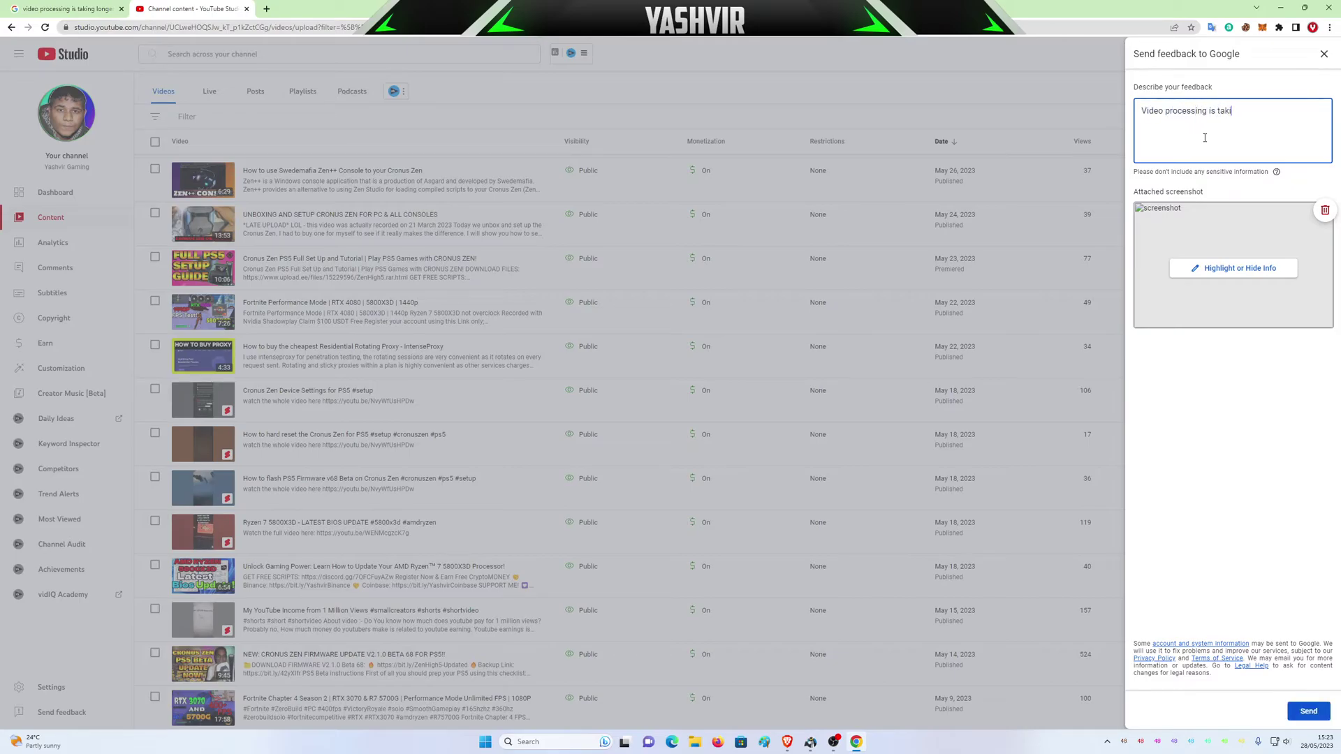
{"action": "type", "text": "ng longer thank"}
{"action": "type", "text": "expected "}
{"action": "type", "text": "... "}
{"action": "type", "text": "Please wai"}
{"action": "type", "text": "'ve been "}
{"action": "type", "text": "getting this "}
{"action": "type", "text": "since"}
{"action": "type", "text": "Yester"}
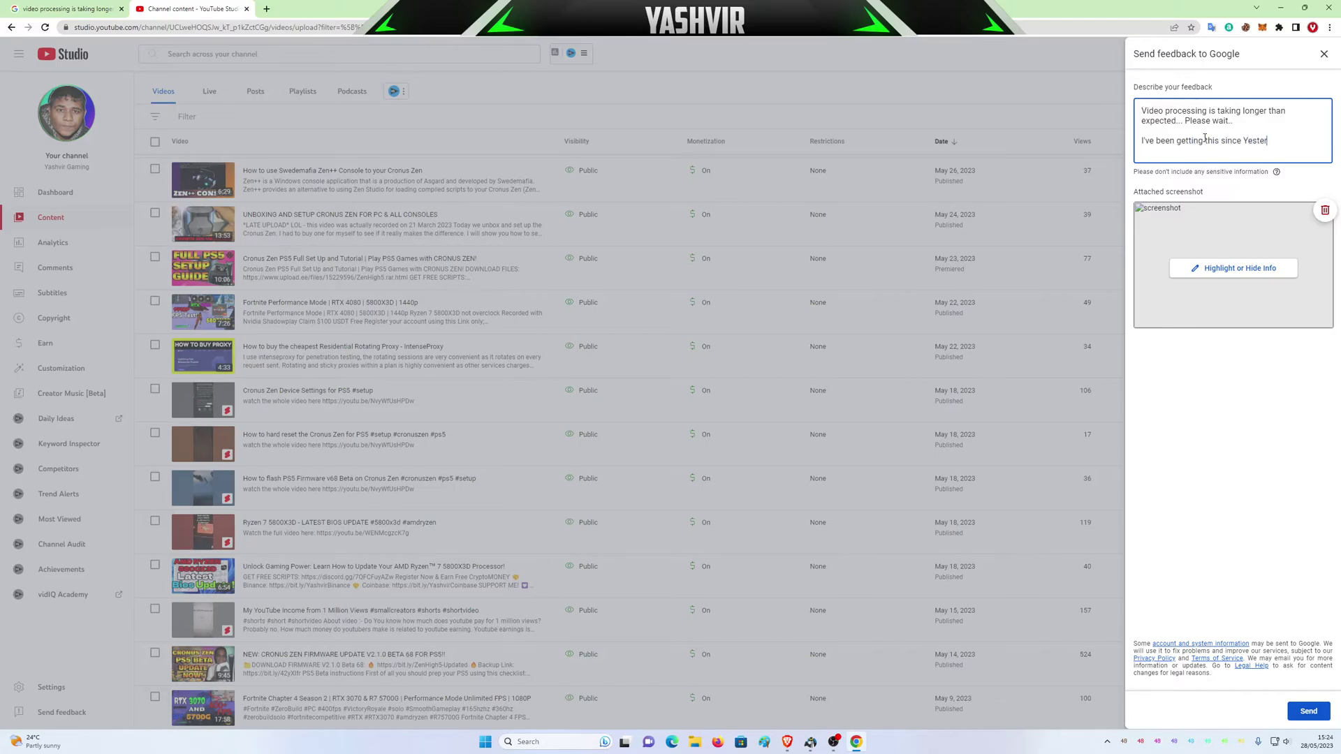
{"action": "type", "text": "day please fix"}
{"action": "type", "text": " this BU"}
{"action": "type", "text": "G"}
{"action": "type", "text": ". 2 of my"}
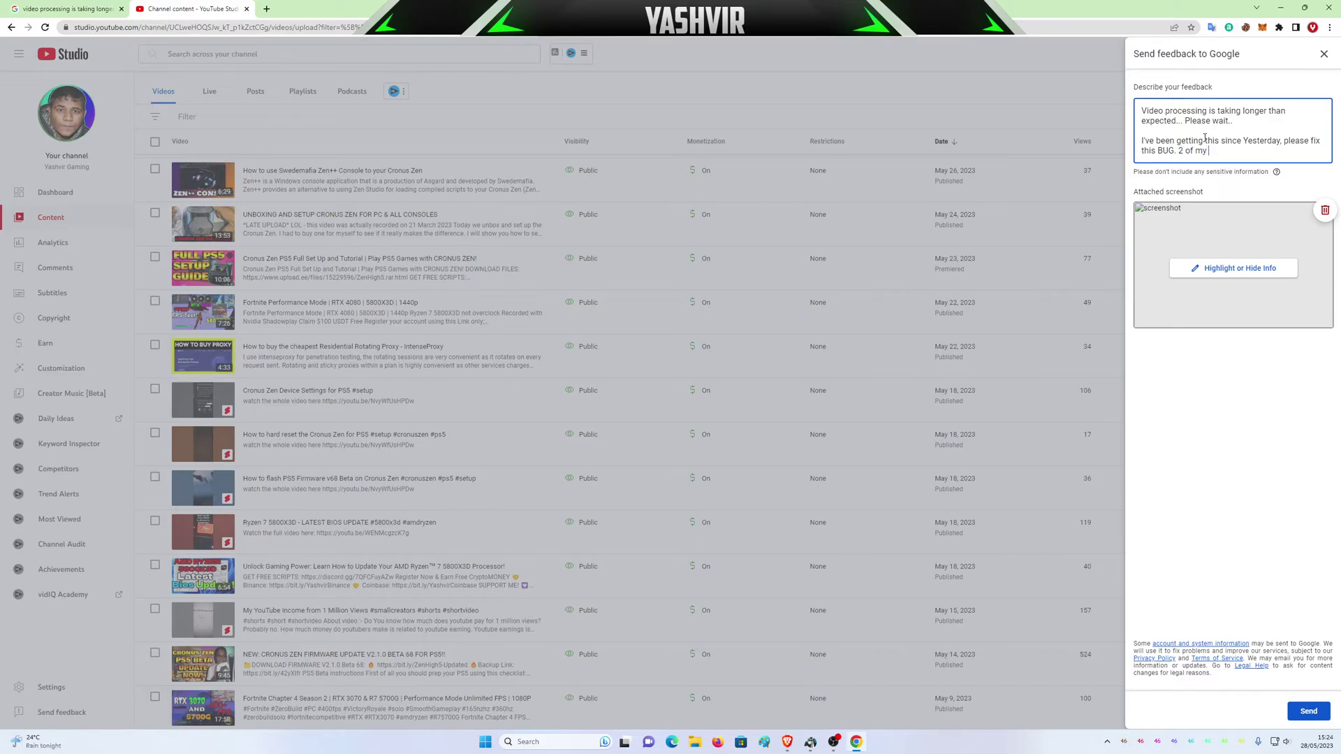
{"action": "type", "text": " recen"}
{"action": "type", "text": "t upload"}
{"action": "type", "text": "s been stucked on"}
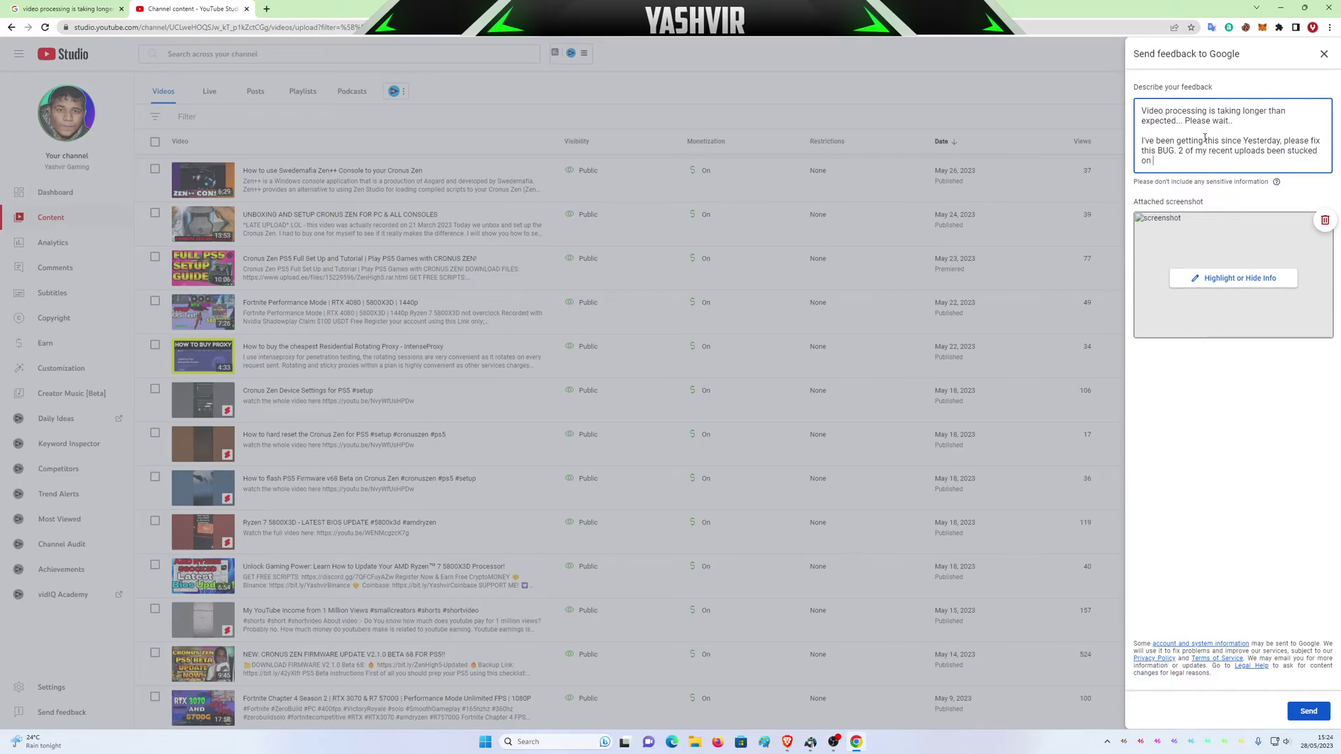
{"action": "type", "text": " HD PROCESSING "}
{"action": "type", "text": "."}
{"action": "key", "text": "Return"}
{"action": "key", "text": "Return"}
{"action": "type", "text": "Thanks"}
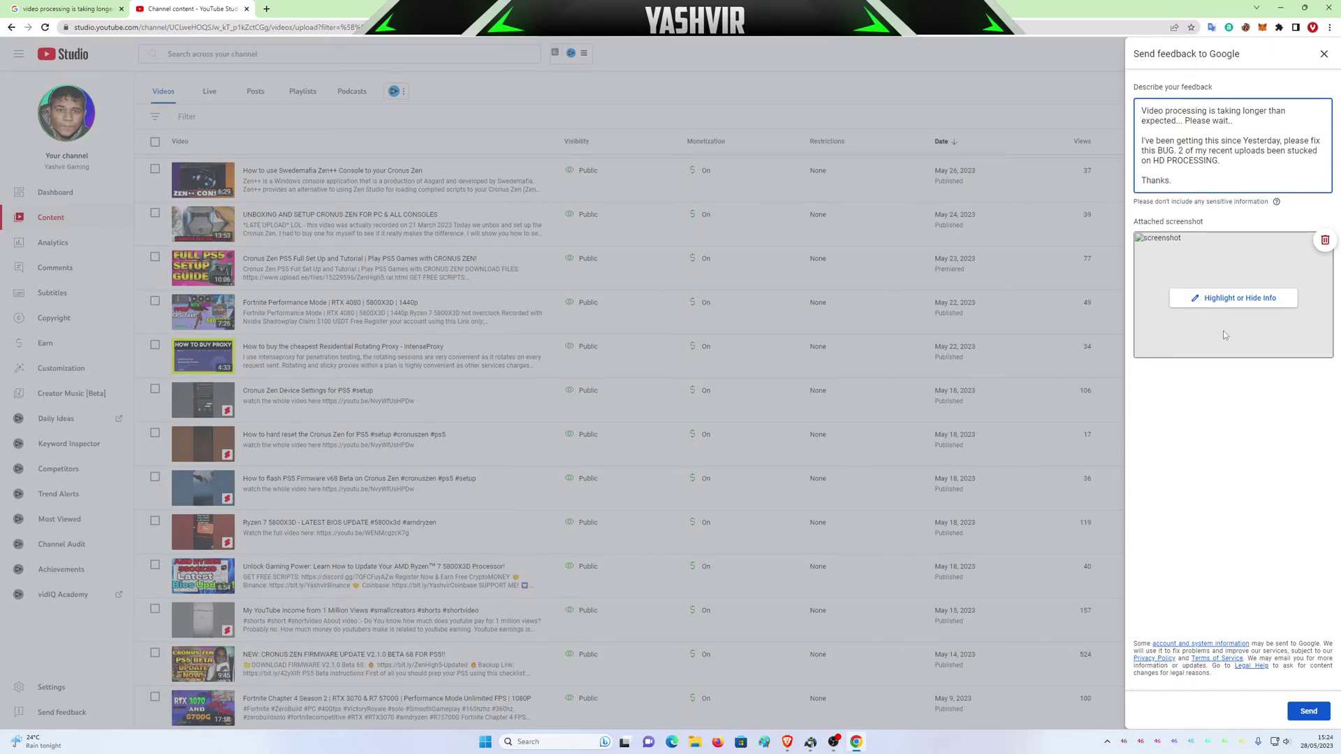
{"action": "left_click", "coordinate": [1224, 300]}
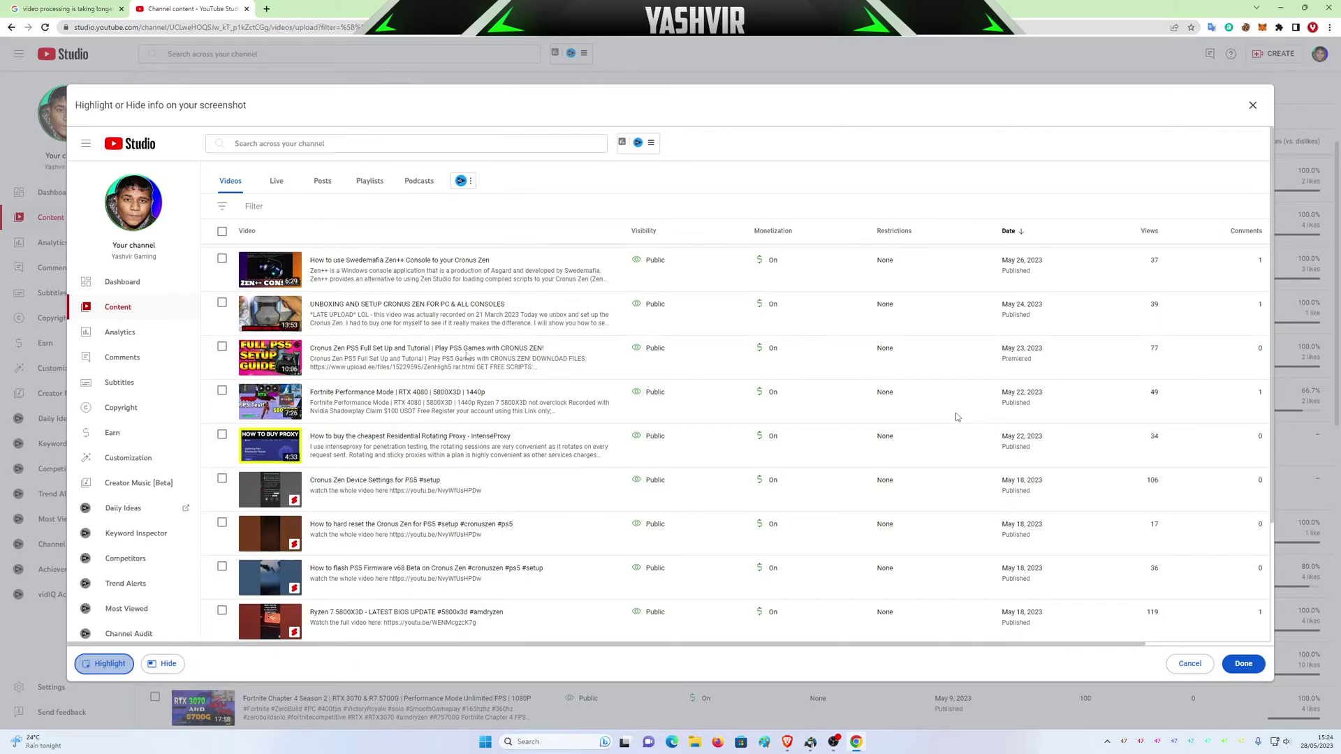
- Discard the draft feedback, removing its screenshot and text, and close the panel
{"action": "left_click", "coordinate": [1252, 105]}
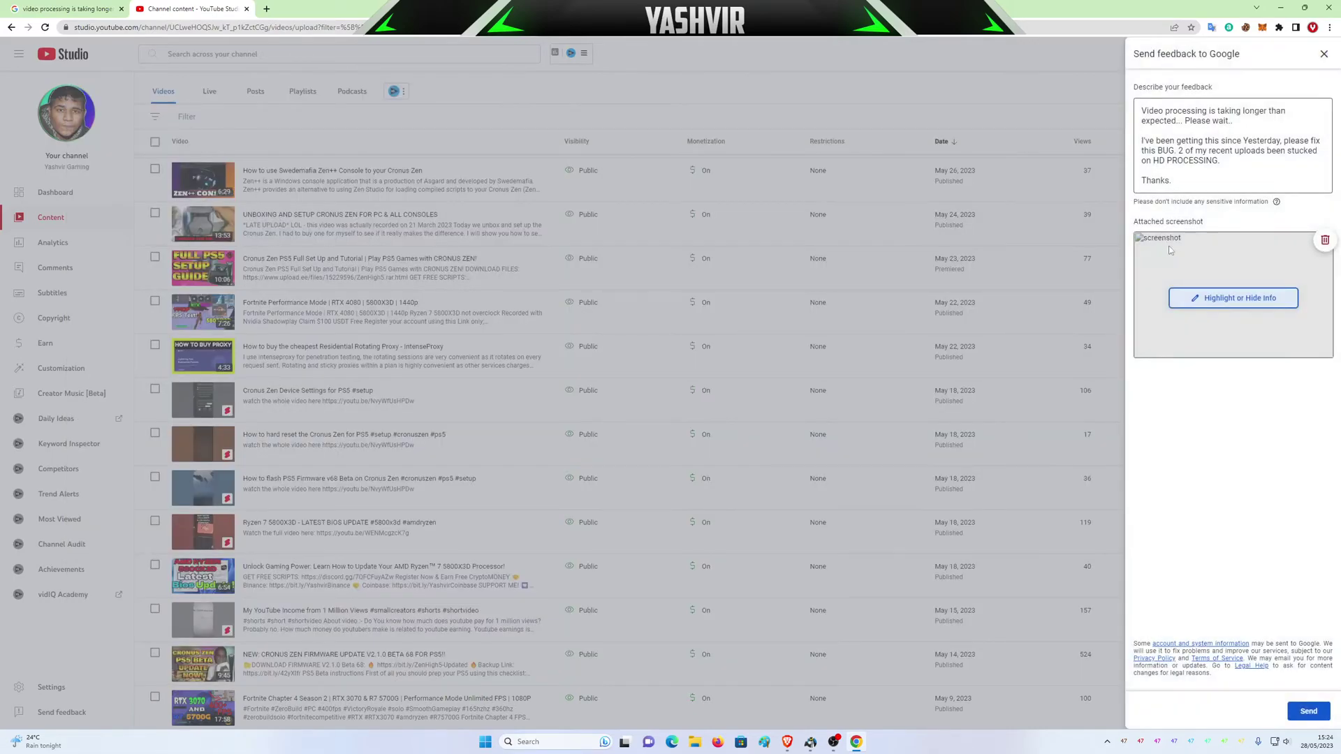
{"action": "left_click", "coordinate": [1325, 242]}
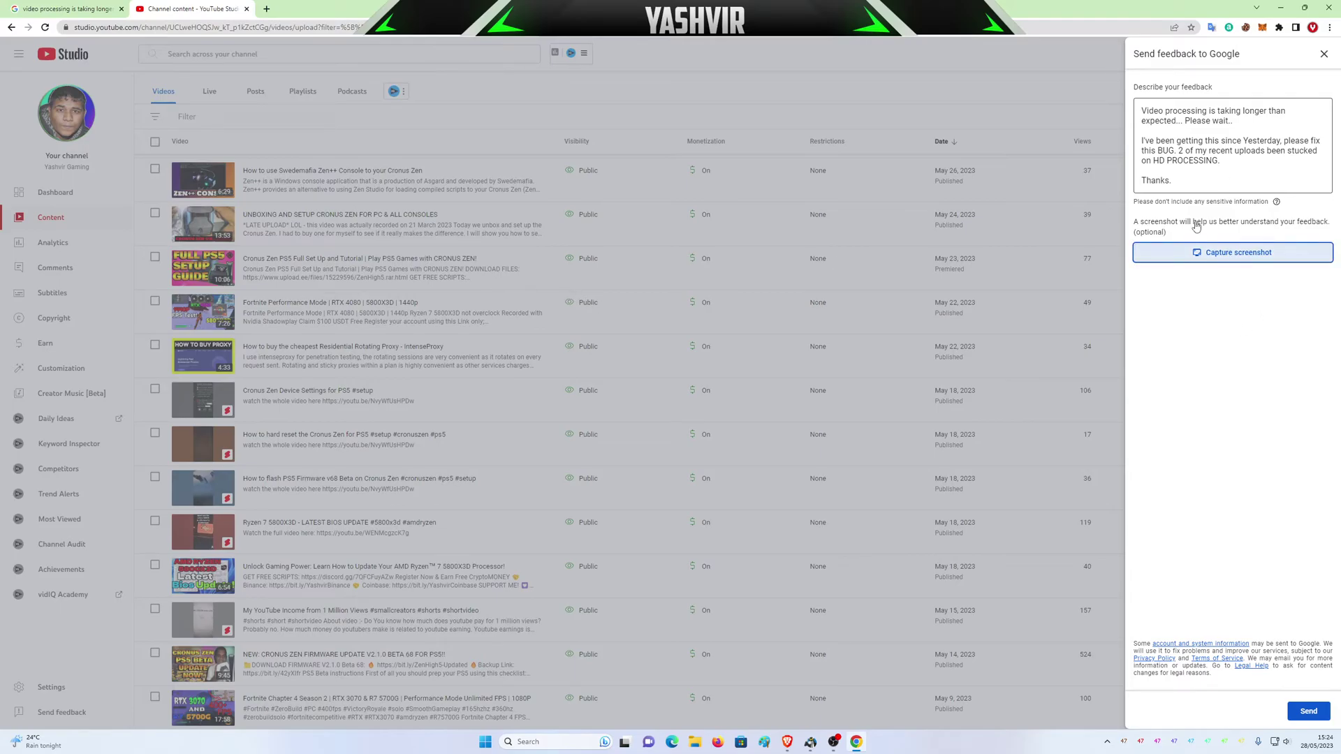
{"action": "left_click", "coordinate": [1231, 147]}
{"action": "key", "text": "ctrl+a"}
{"action": "key", "text": "ctrl+c"}
{"action": "key", "text": "BackSpace"}
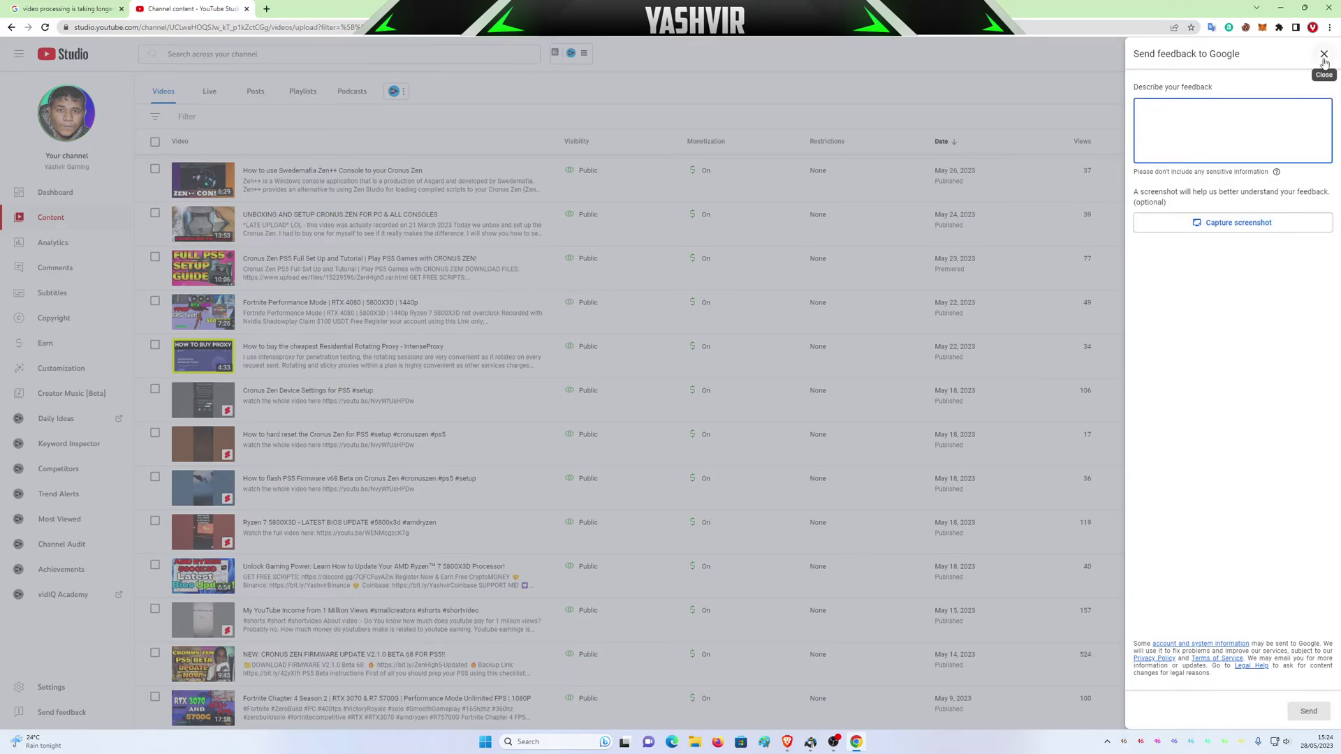
{"action": "left_click", "coordinate": [1324, 55]}
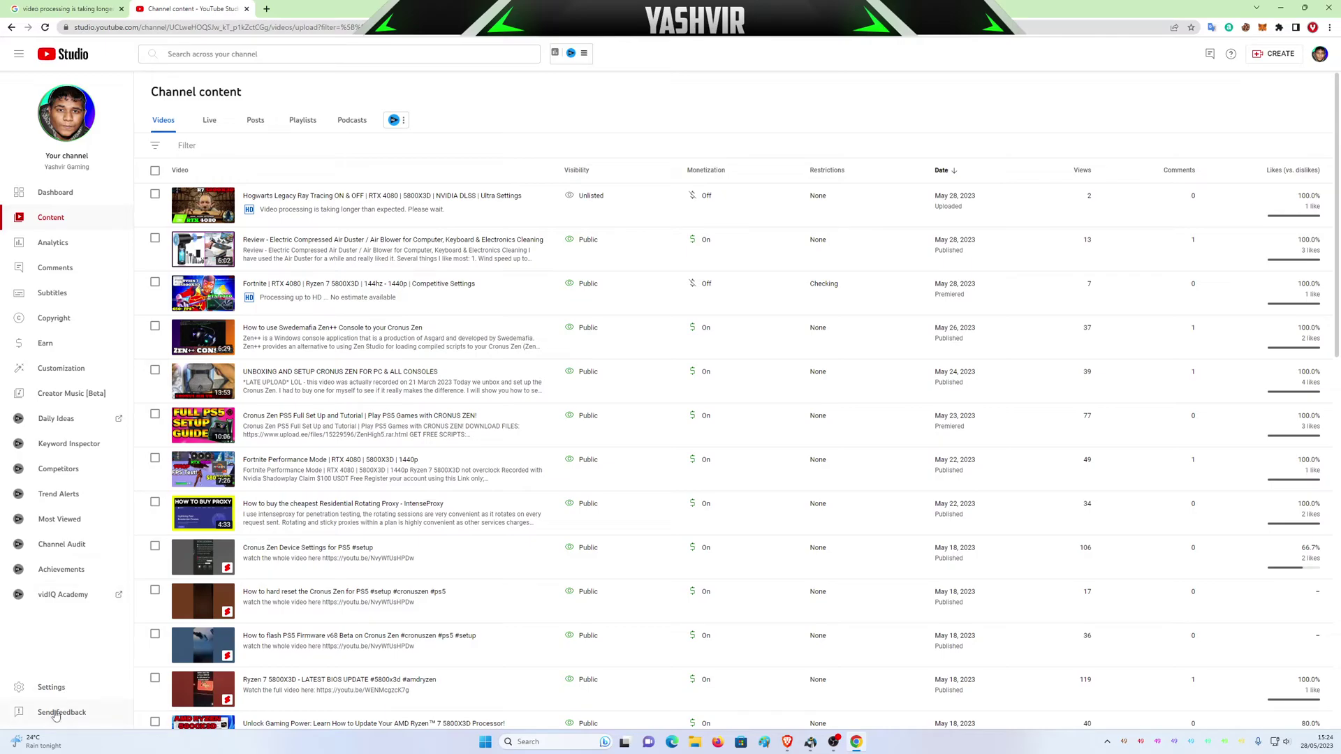
- Reopen Send feedback and attach a new screenshot of this tab
{"action": "left_click", "coordinate": [55, 713]}
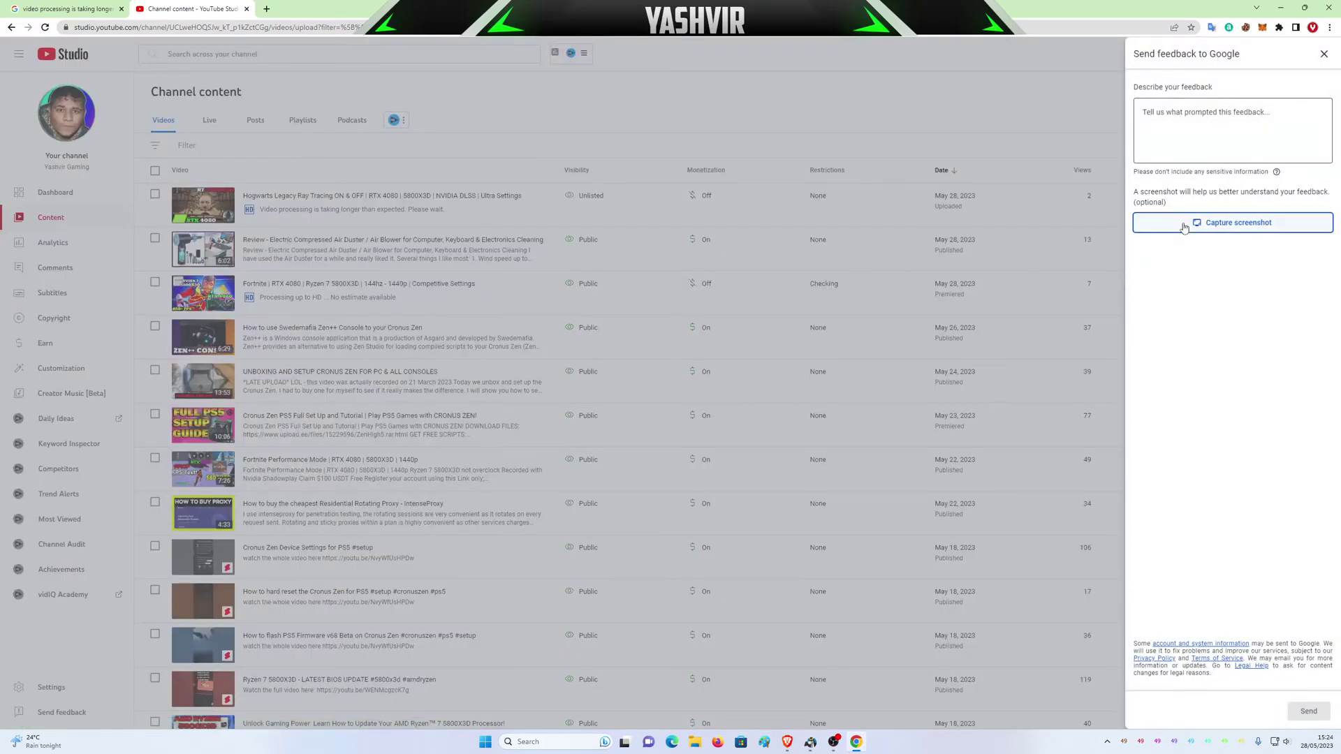
{"action": "left_click", "coordinate": [1184, 224]}
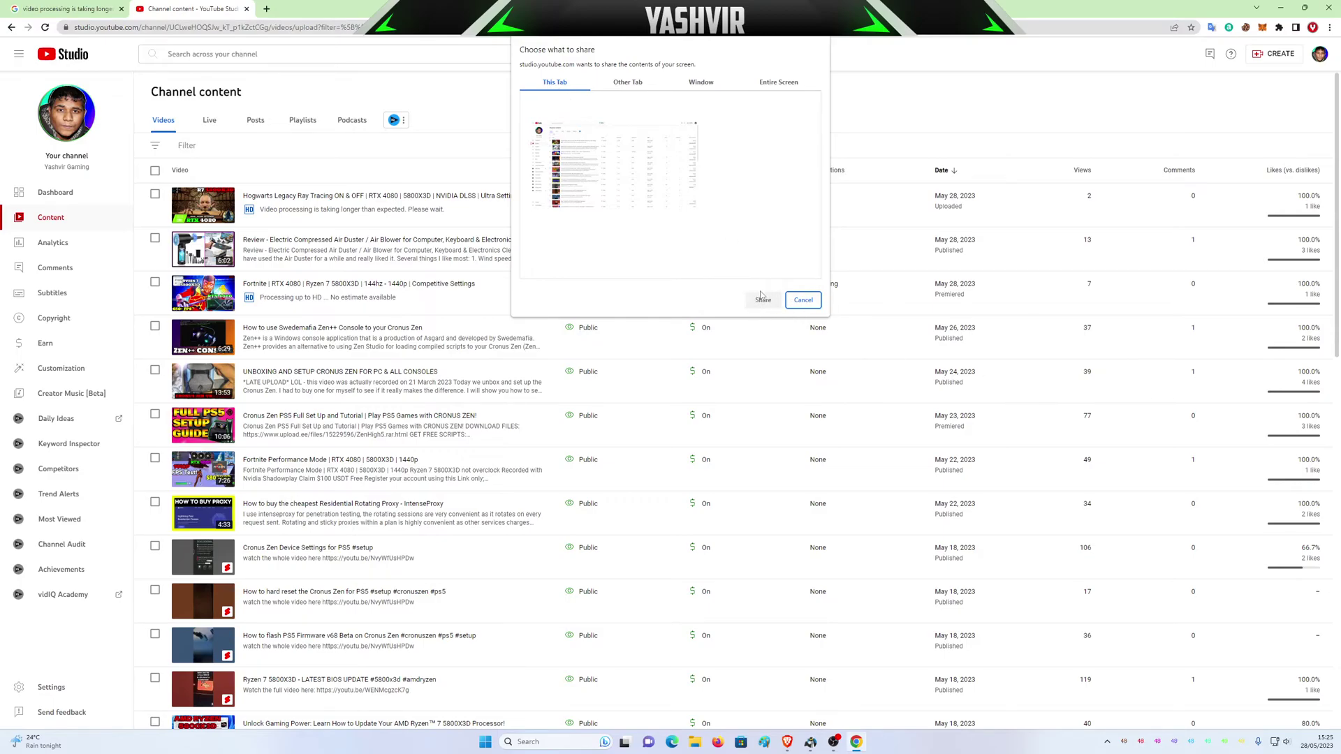
{"action": "left_click", "coordinate": [656, 218]}
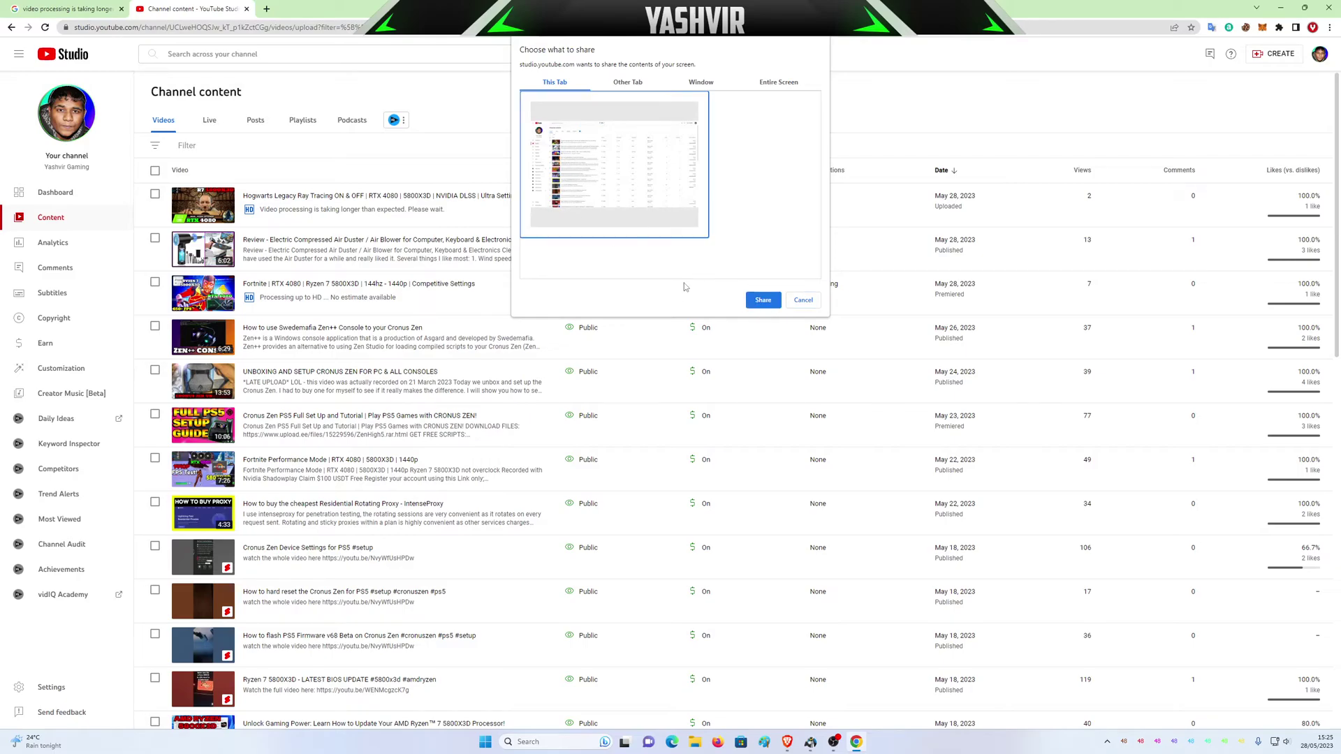
{"action": "left_click", "coordinate": [762, 300]}
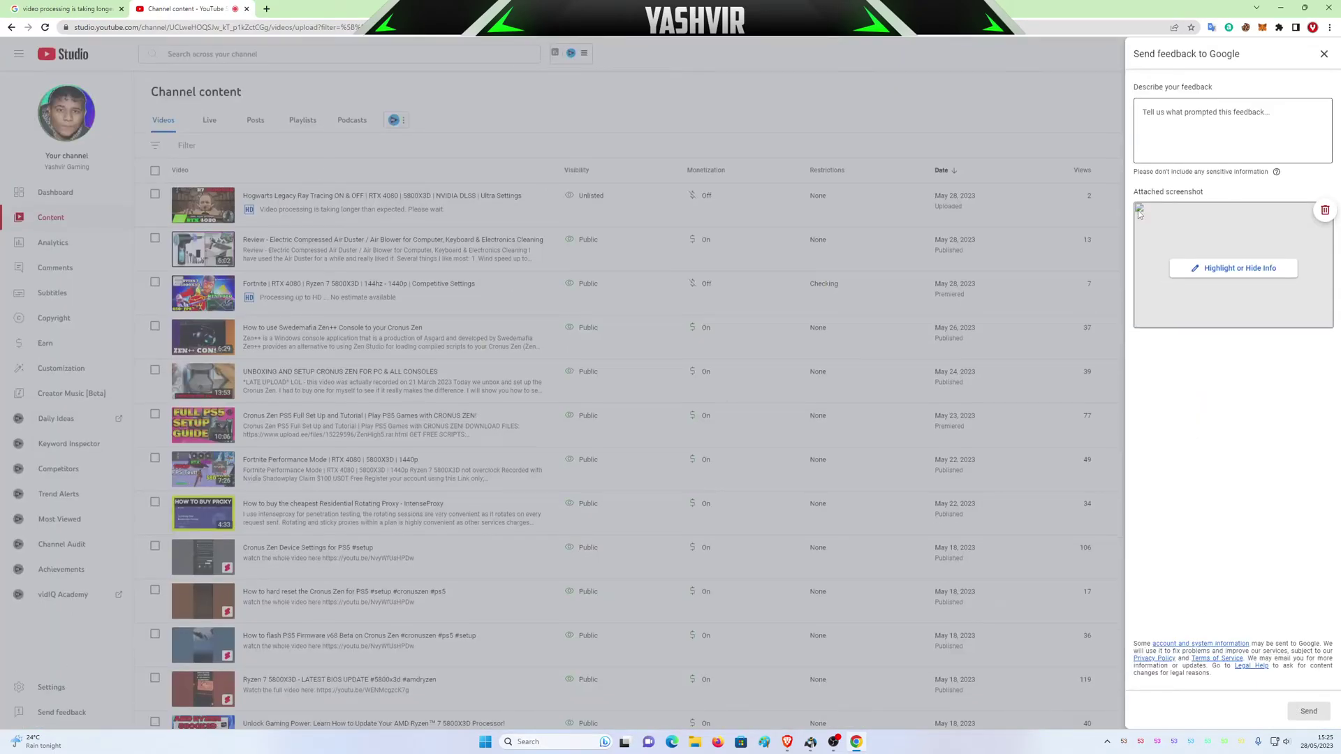
- Highlight the top three video rows in the feedback screenshot
{"action": "left_click", "coordinate": [1223, 269]}
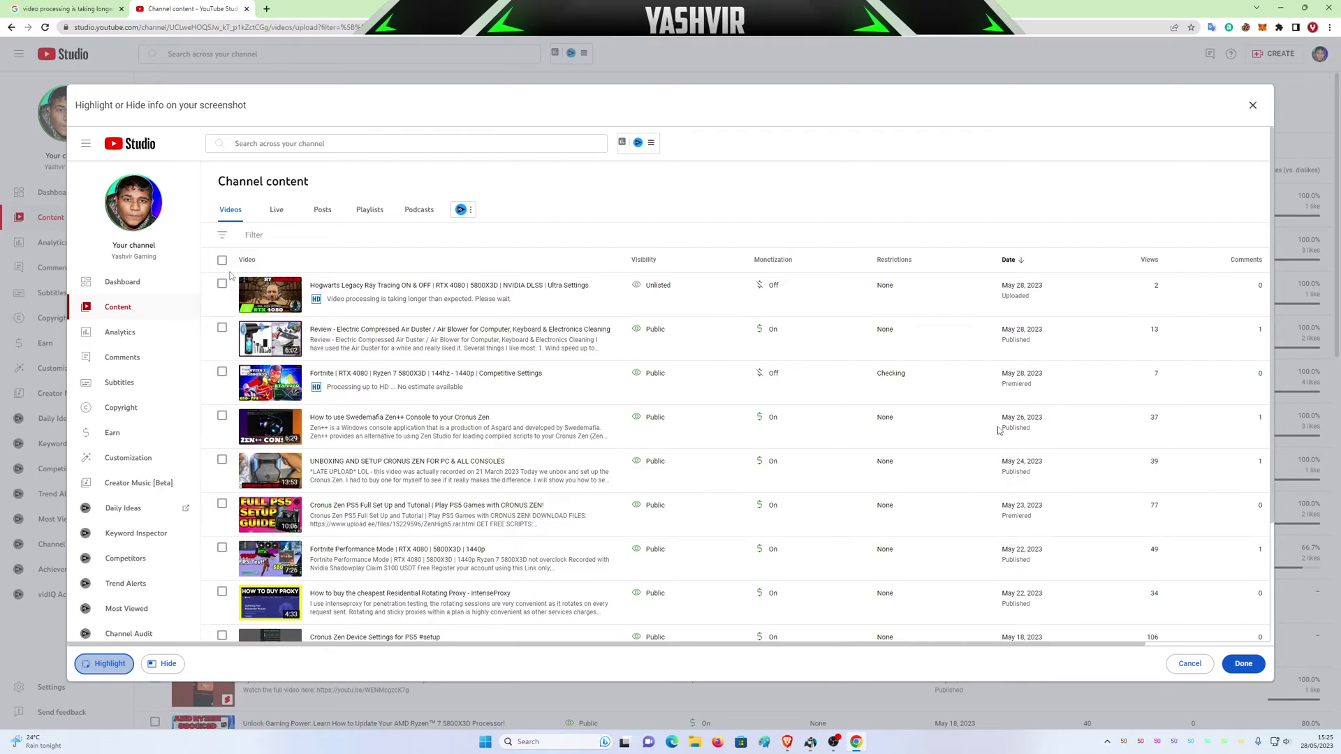
{"action": "left_click_drag", "start_coordinate": [230, 271], "coordinate": [606, 419]}
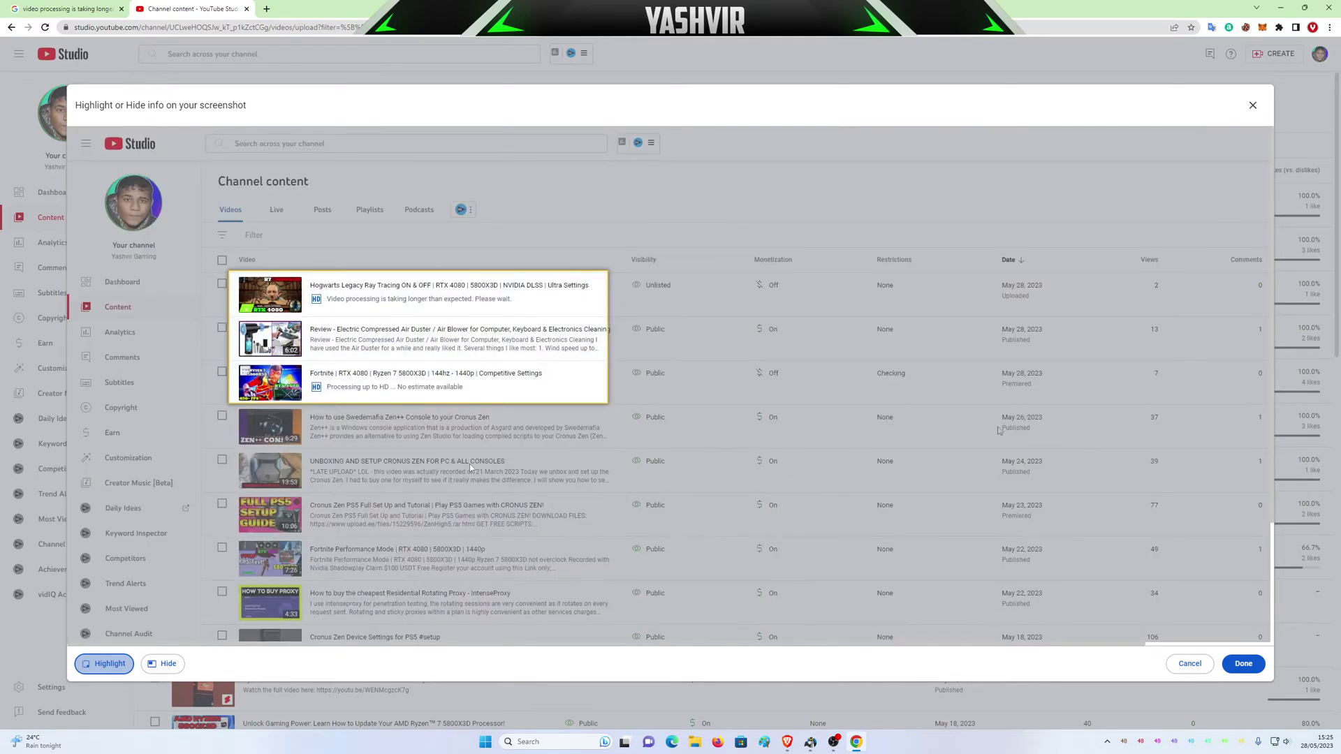
{"action": "left_click", "coordinate": [1244, 663]}
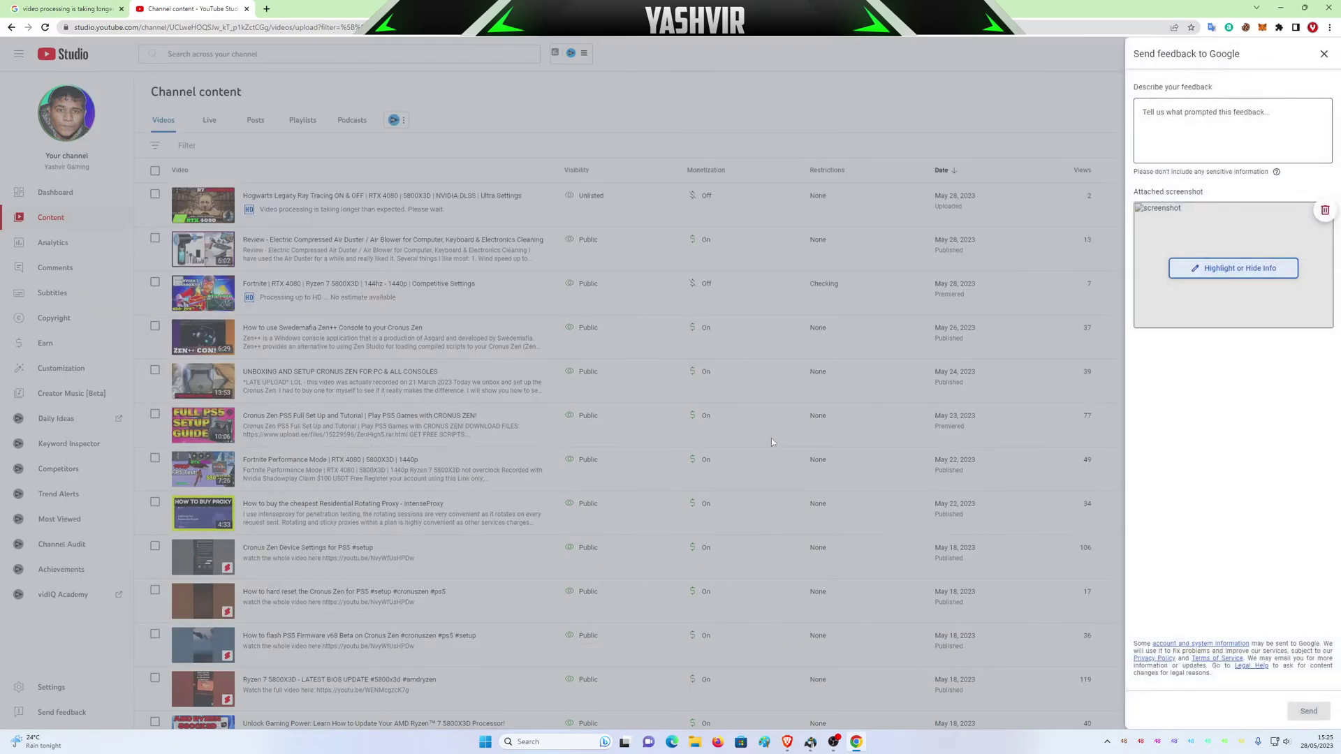
- Paste the bug description, send the report, and minimise the browser
{"action": "left_click", "coordinate": [1204, 148]}
{"action": "key", "text": "ctrl+v"}
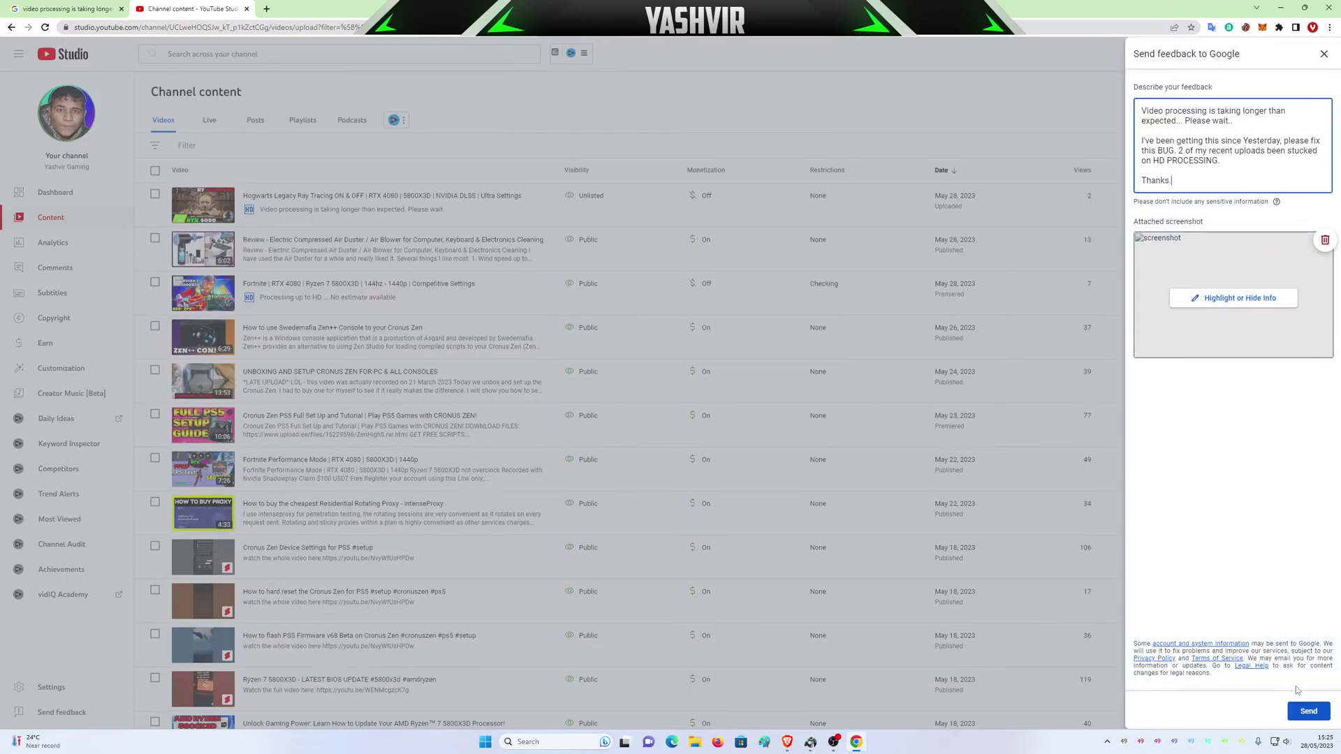
{"action": "left_click", "coordinate": [1308, 710]}
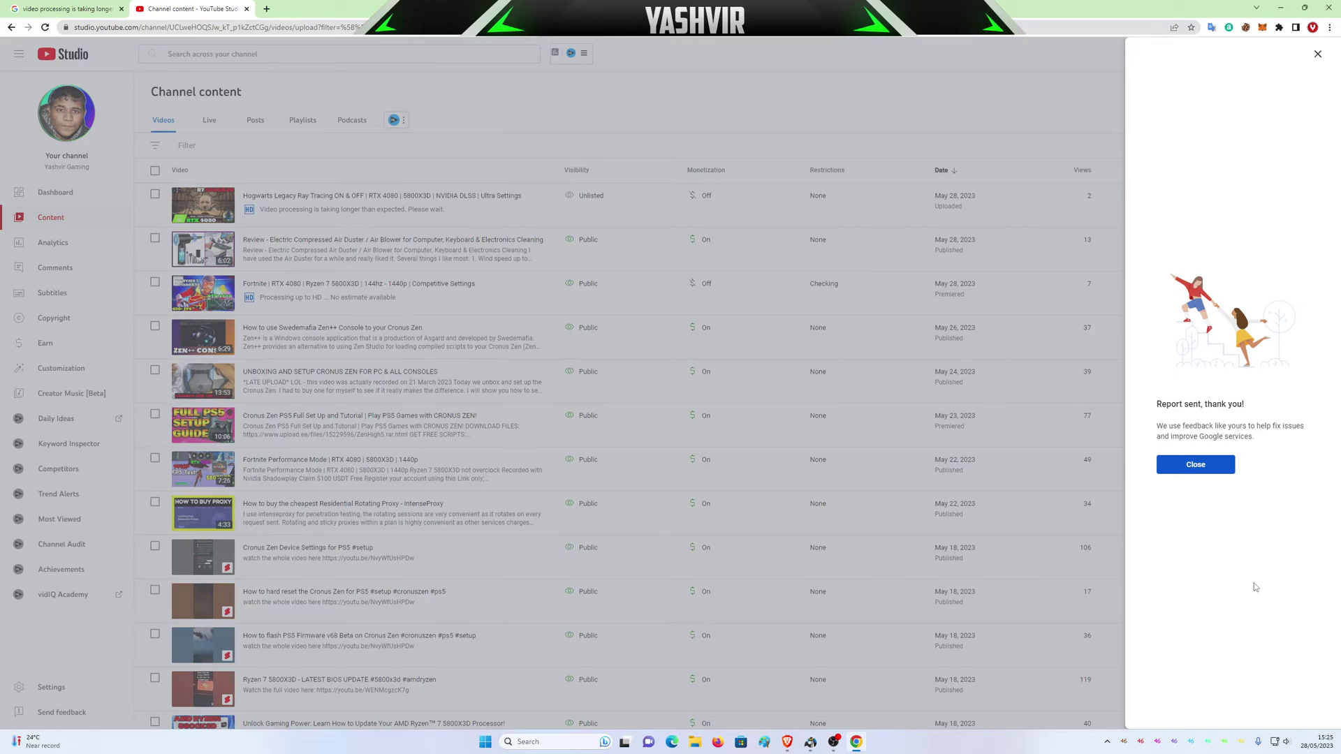
{"action": "left_click", "coordinate": [1195, 464]}
{"action": "mouse_move", "coordinate": [629, 249]}
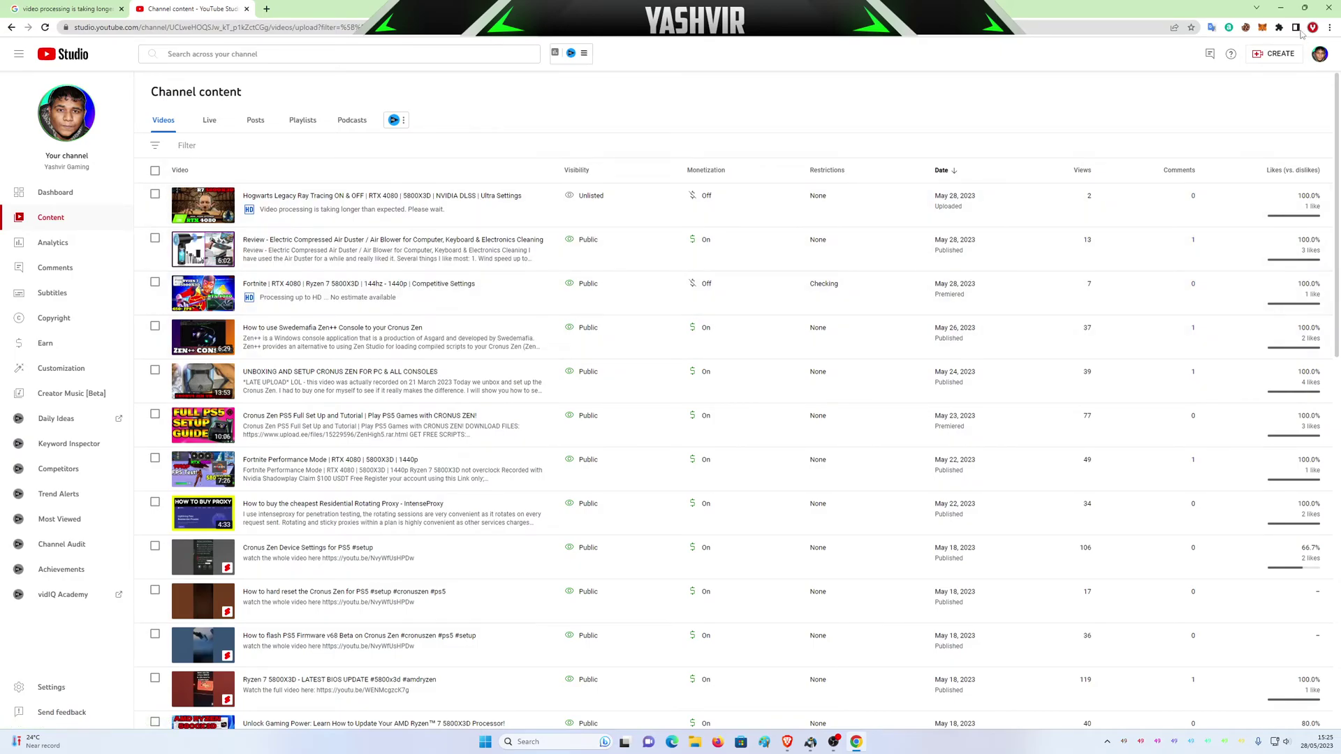
{"action": "left_click", "coordinate": [1281, 9]}
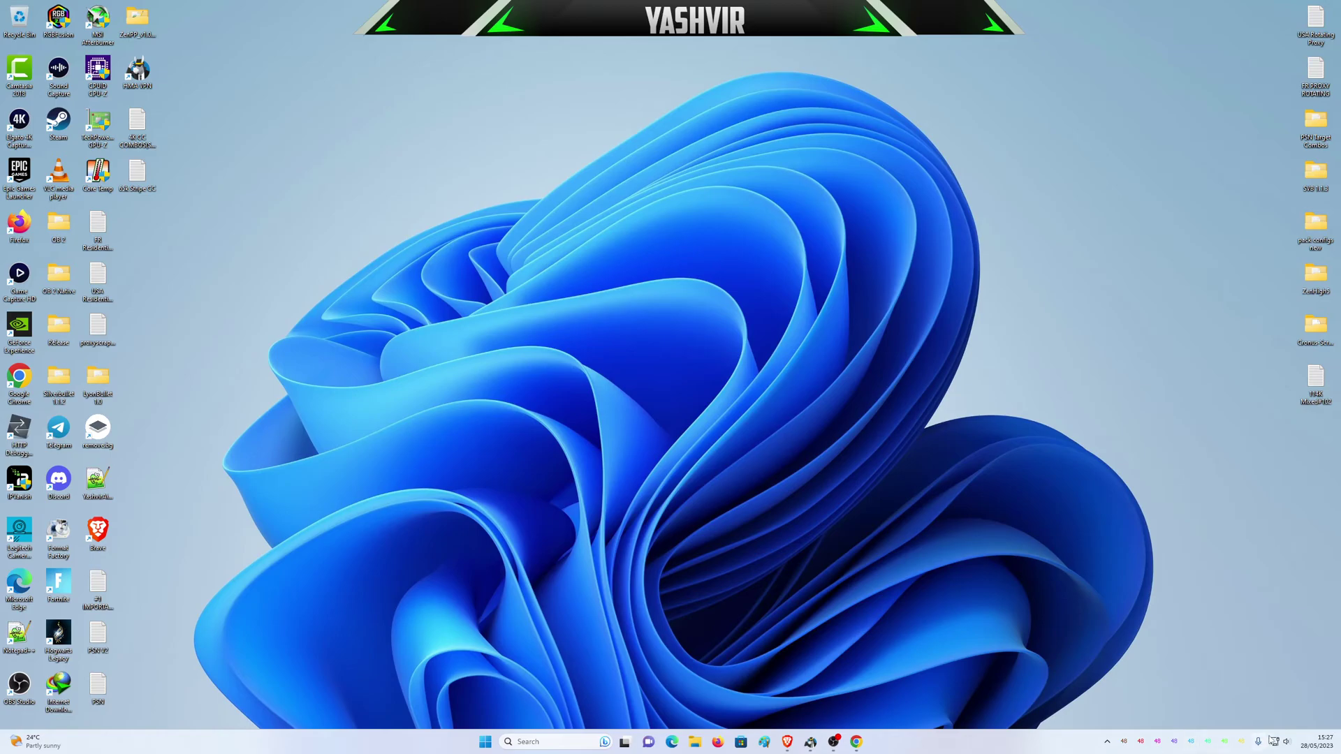
- Reach Advanced network settings, check Advanced sharing settings, and open More network adapter options
{"action": "right_click", "coordinate": [1273, 740]}
{"action": "left_click", "coordinate": [1274, 712]}
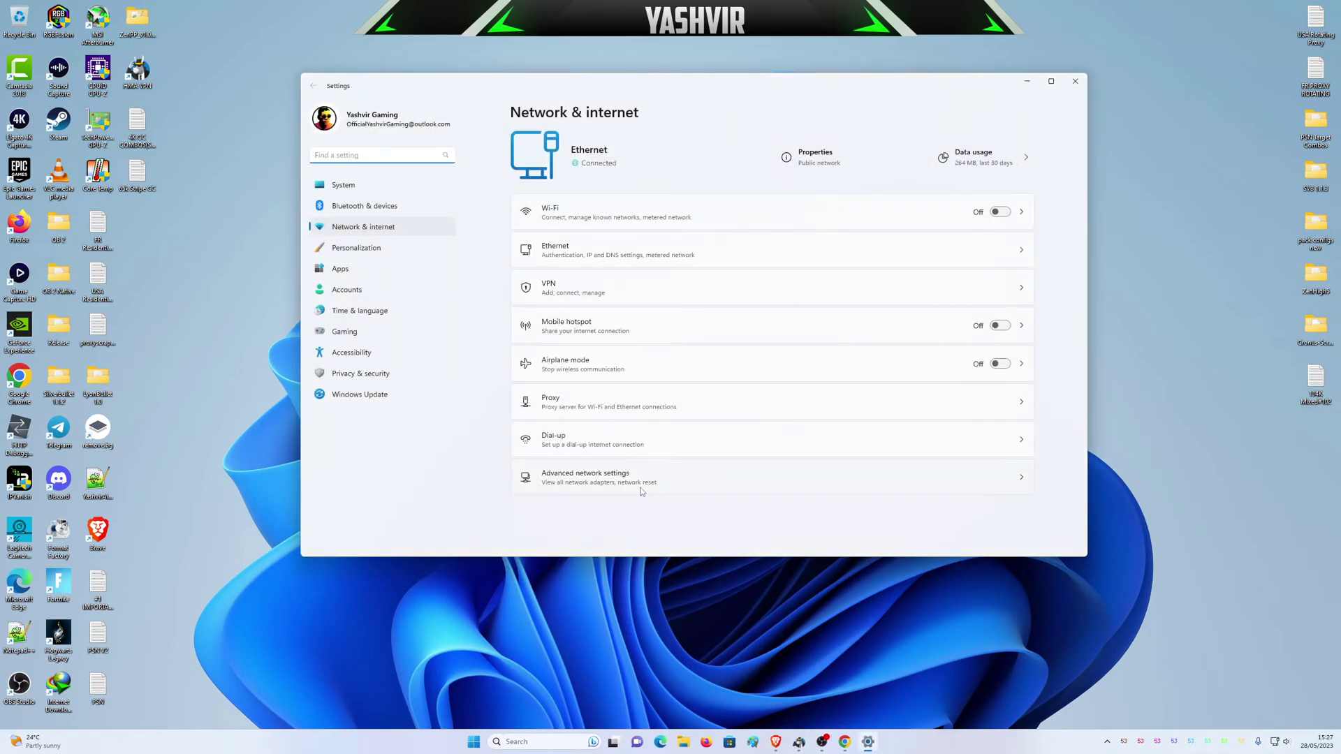
{"action": "left_click", "coordinate": [826, 478]}
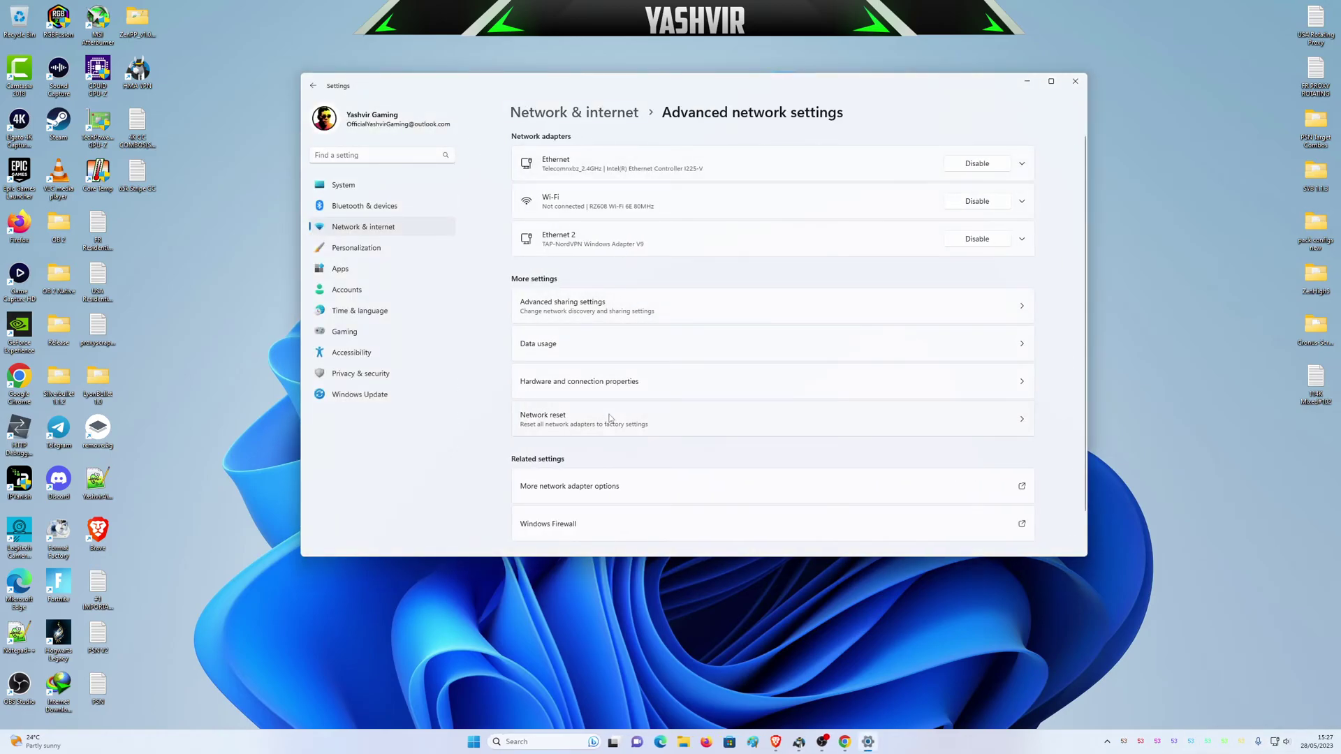
{"action": "scroll", "coordinate": [615, 471], "scroll_direction": "down", "scroll_amount": 2}
{"action": "scroll", "coordinate": [616, 472], "scroll_direction": "up", "scroll_amount": 2}
{"action": "left_click", "coordinate": [649, 307]}
{"action": "left_click", "coordinate": [640, 112]}
{"action": "left_click", "coordinate": [625, 305]}
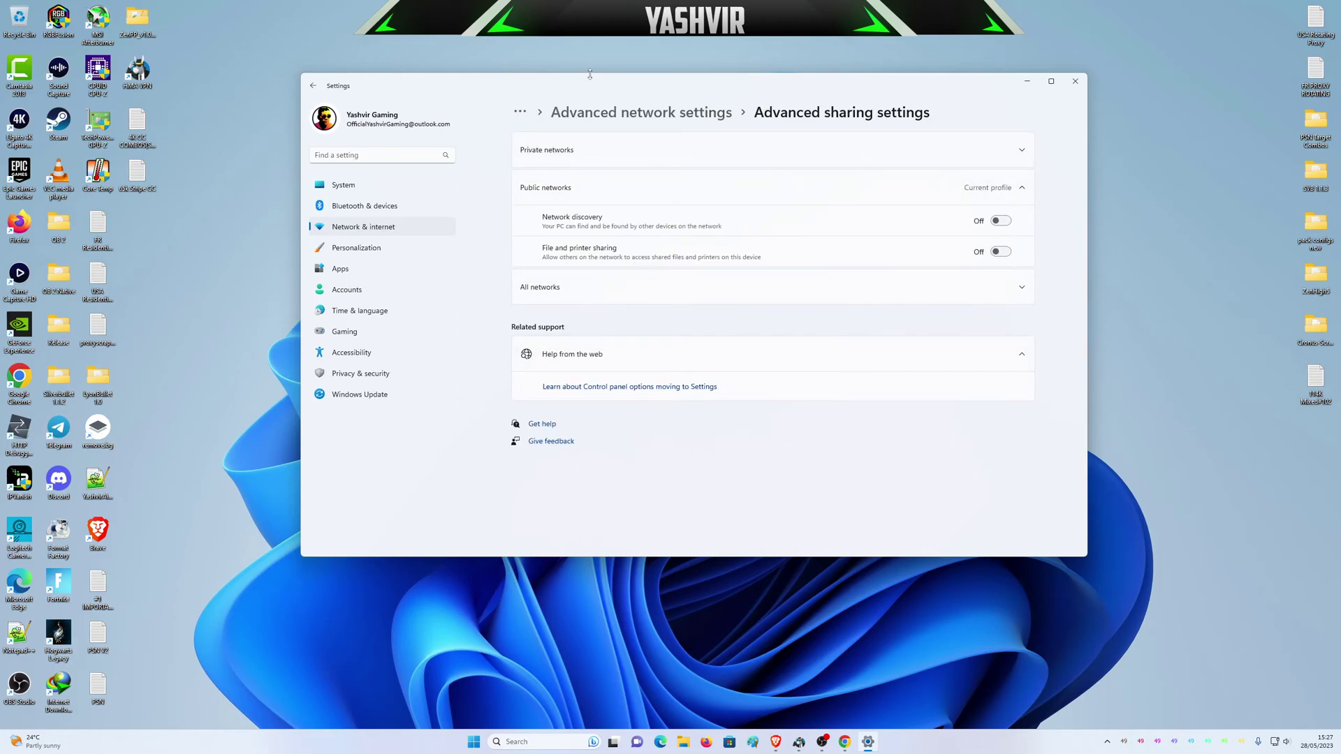
{"action": "left_click", "coordinate": [640, 112]}
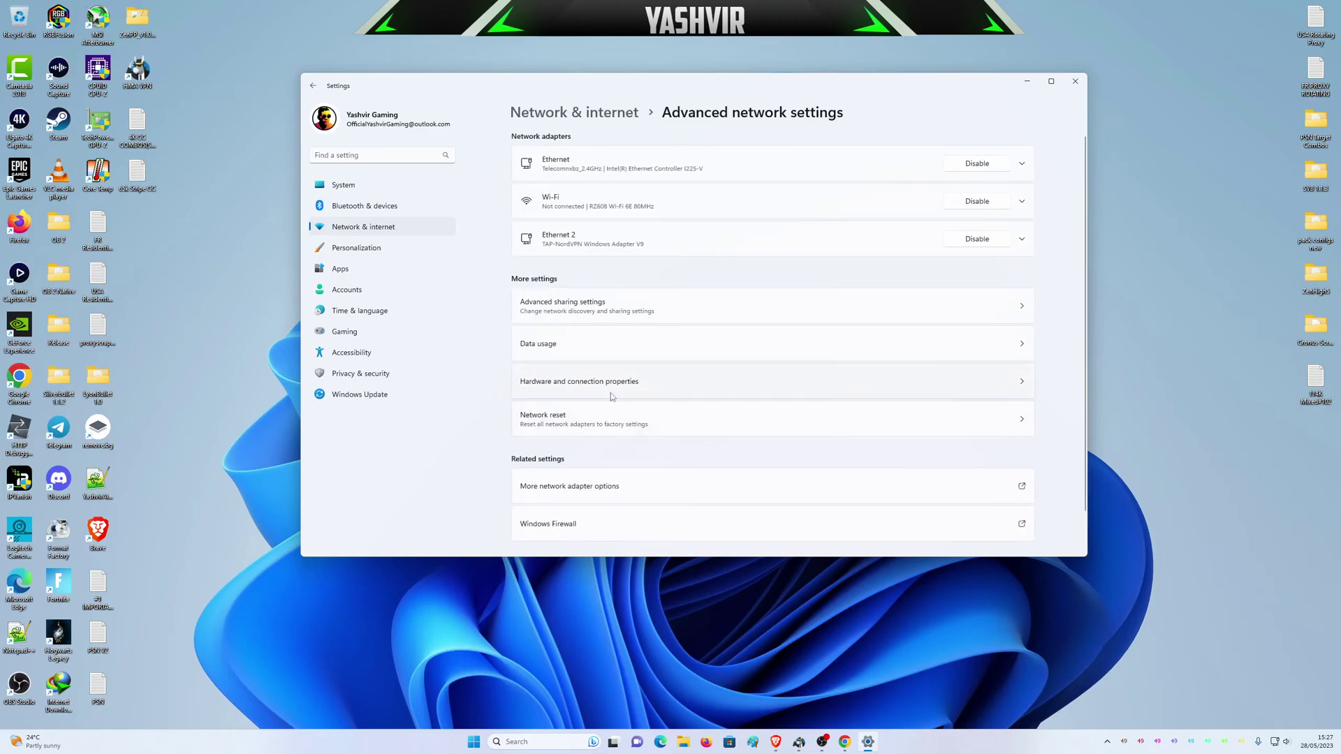
{"action": "scroll", "coordinate": [598, 497], "scroll_direction": "down", "scroll_amount": 1}
{"action": "left_click", "coordinate": [603, 444]}
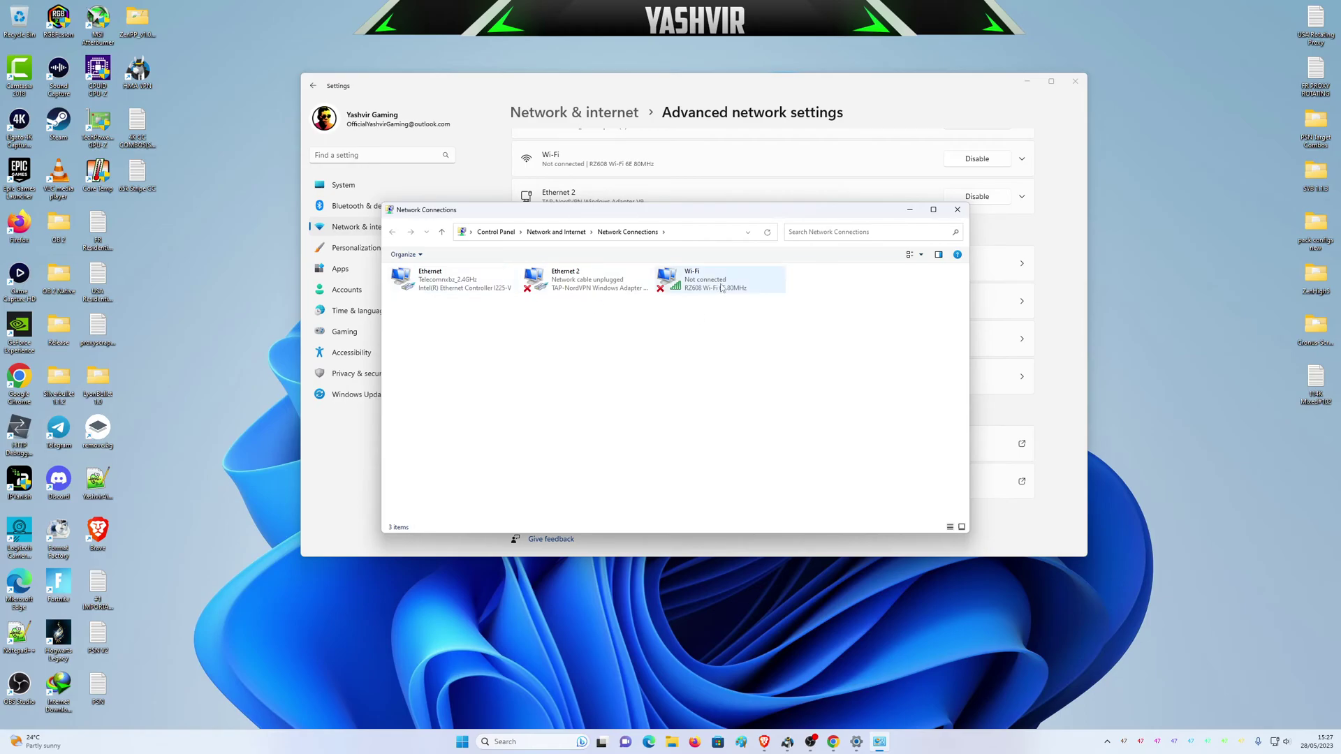
- Open Ethernet's IPv4 properties and select 'Use the following DNS server addresses'
{"action": "right_click", "coordinate": [428, 273]}
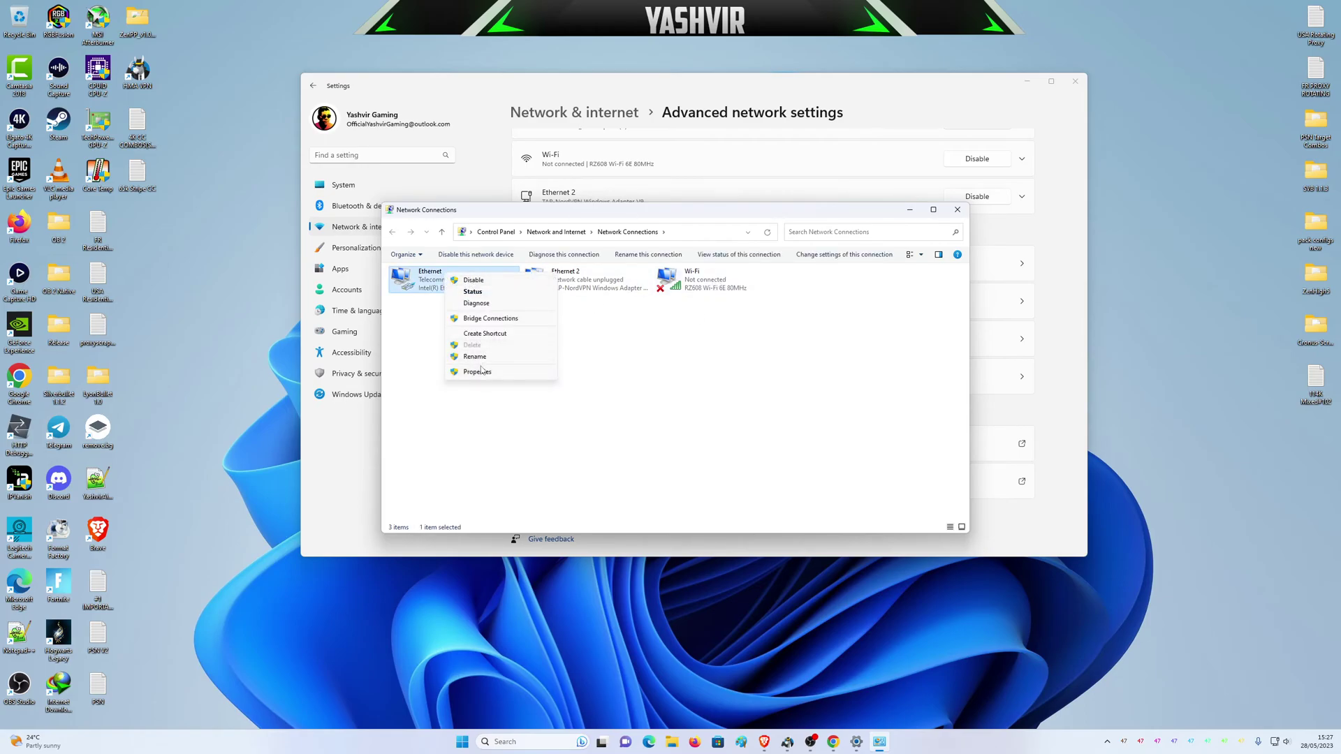
{"action": "left_click", "coordinate": [504, 372]}
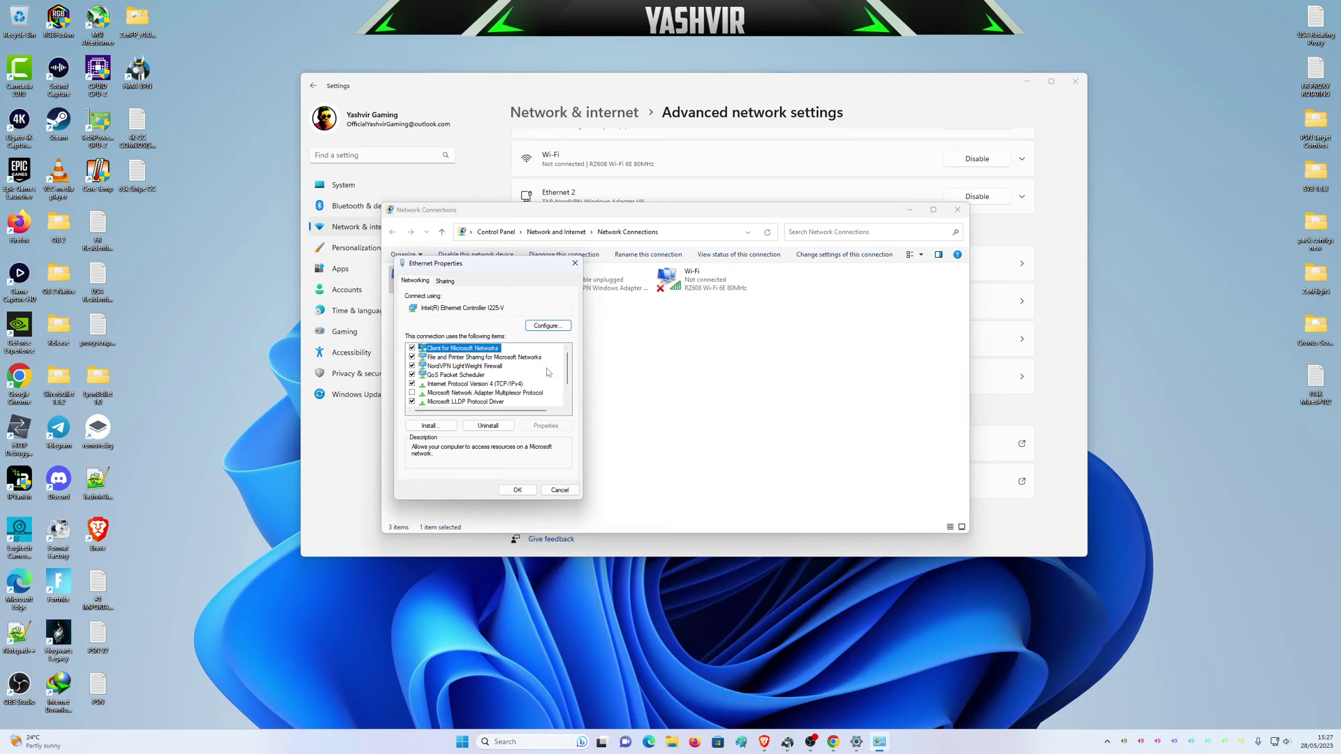
{"action": "left_click", "coordinate": [459, 384]}
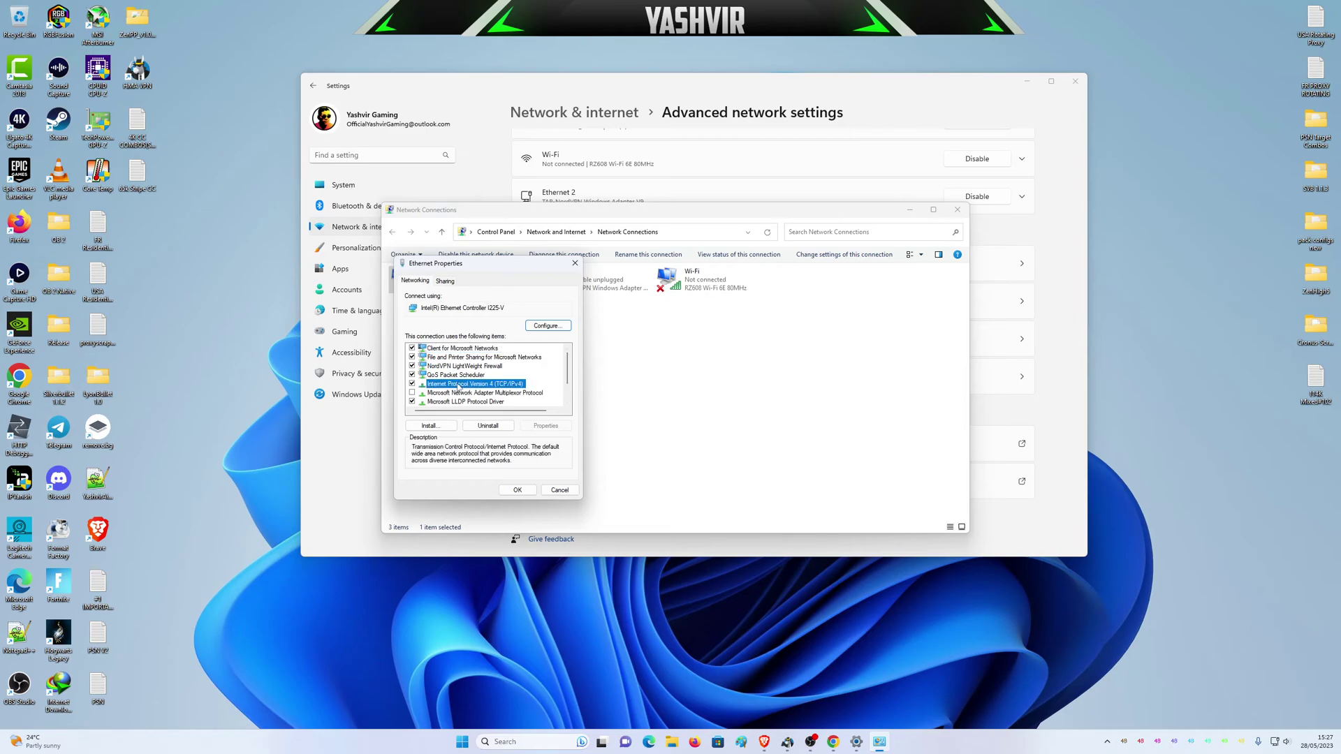
{"action": "double_click", "coordinate": [506, 385]}
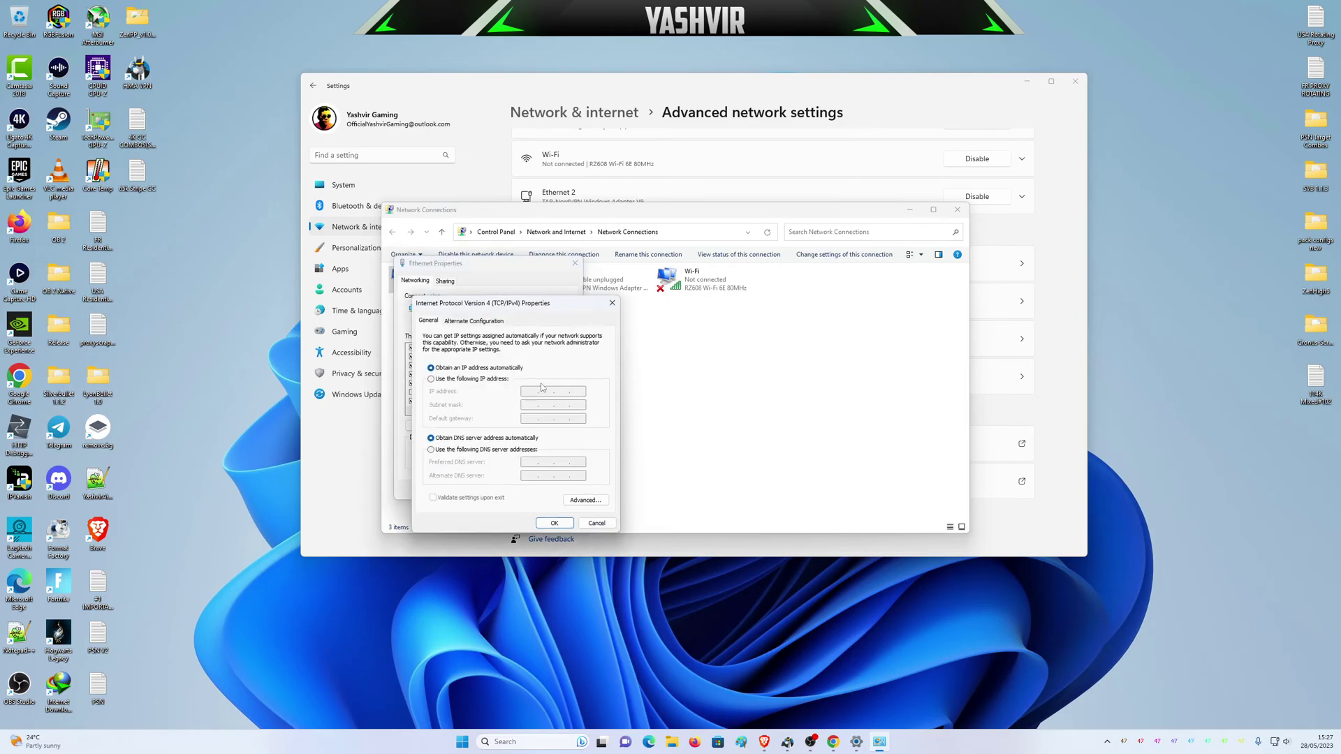
{"action": "left_click", "coordinate": [431, 449]}
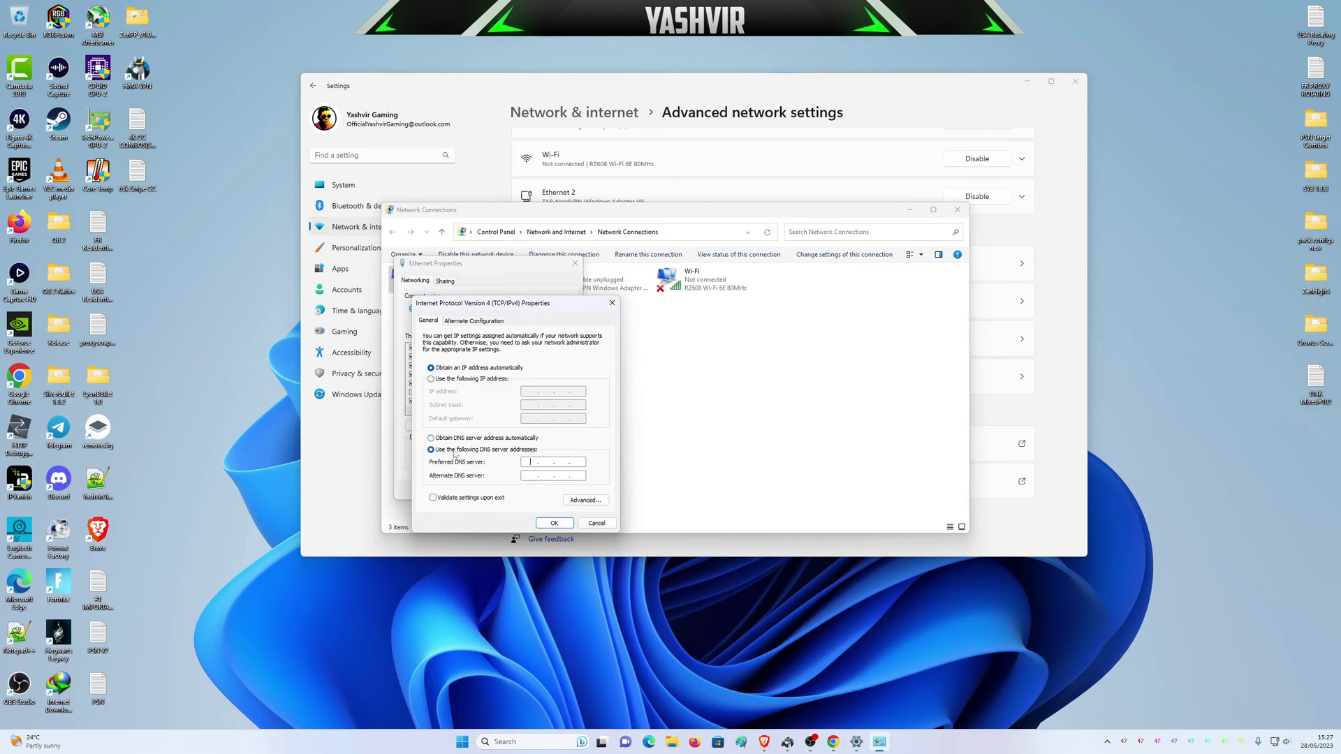
{"action": "left_click", "coordinate": [832, 741]}
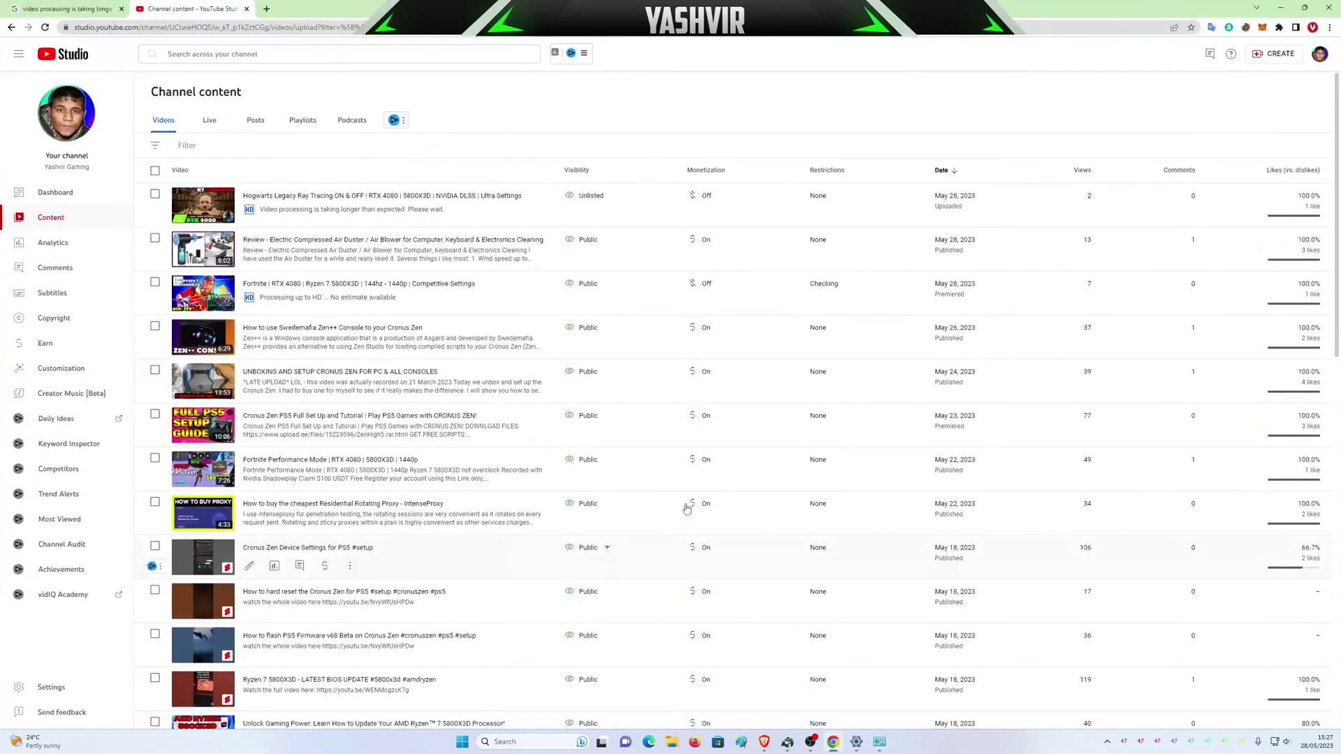
- Search Google for 'google dns' and read the 'Should I use 8.8.8.8 DNS?' answer
{"action": "left_click", "coordinate": [284, 8]}
{"action": "type", "text": "goo"}
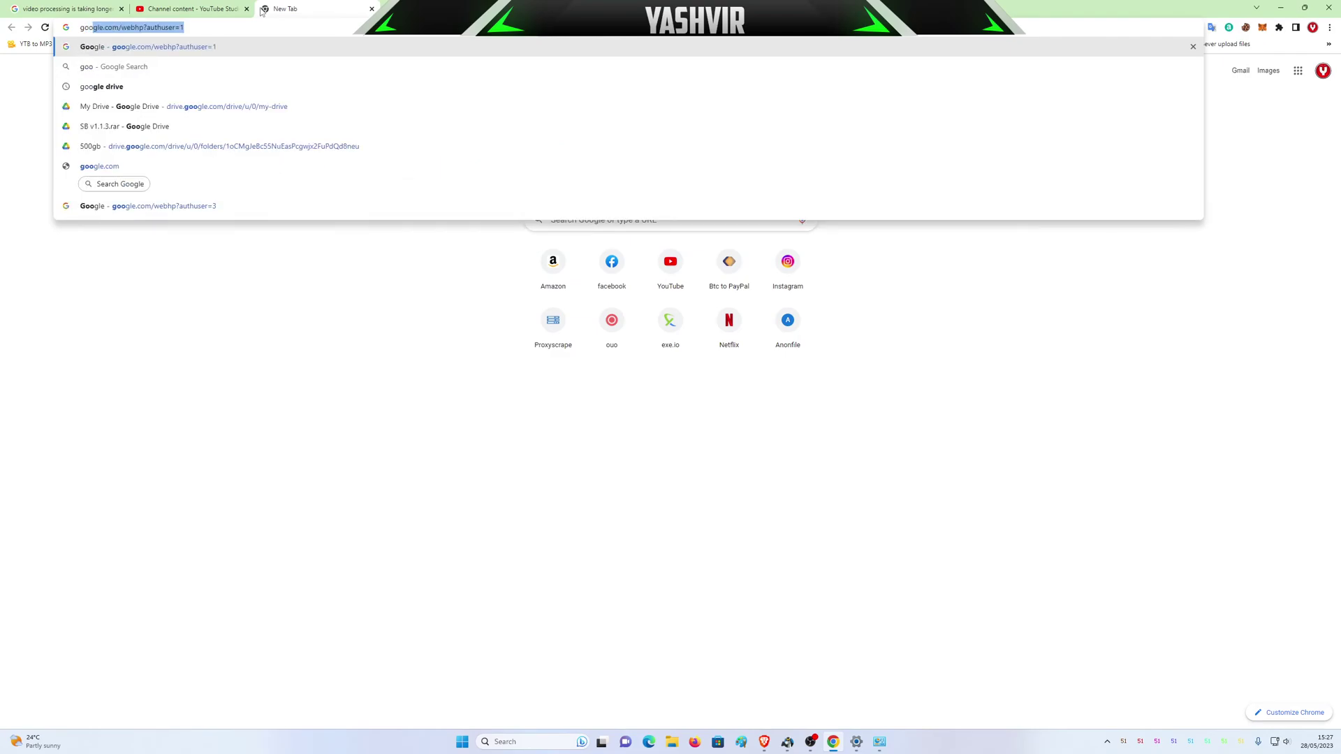
{"action": "type", "text": "gle dns"}
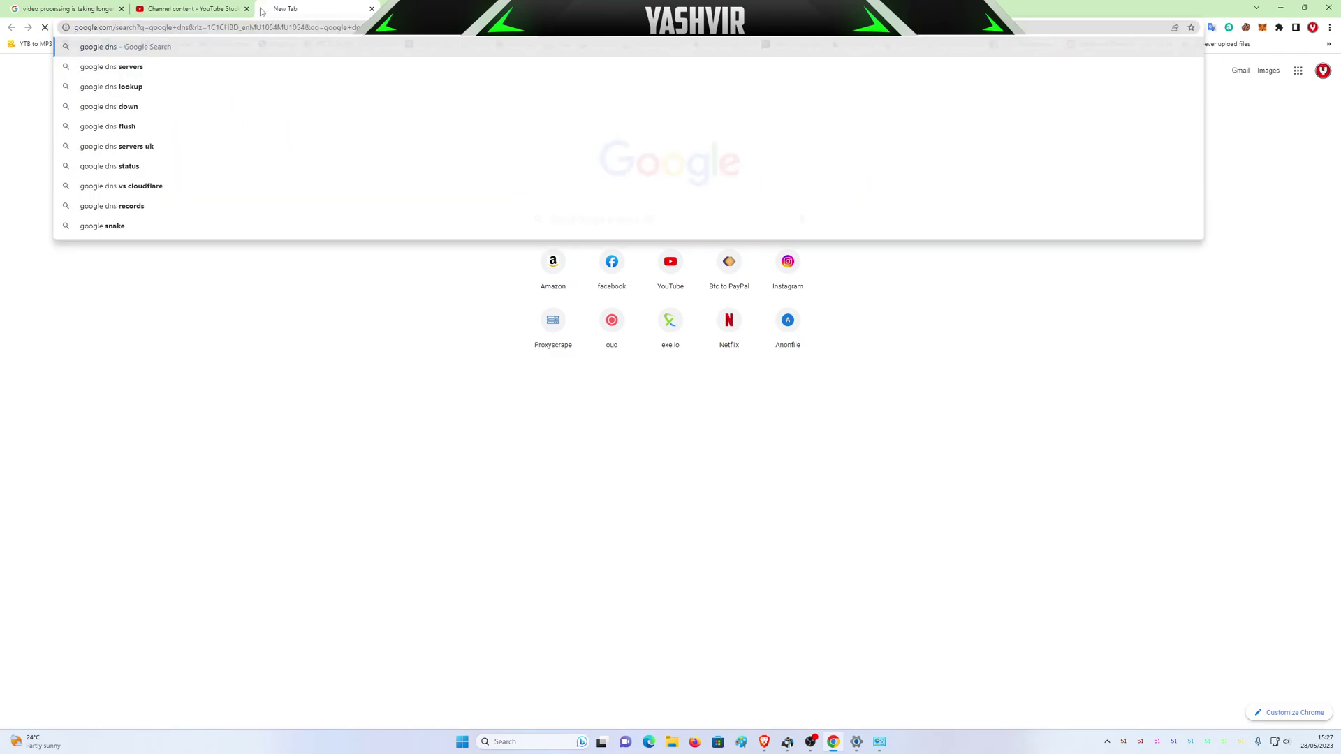
{"action": "key", "text": "Return"}
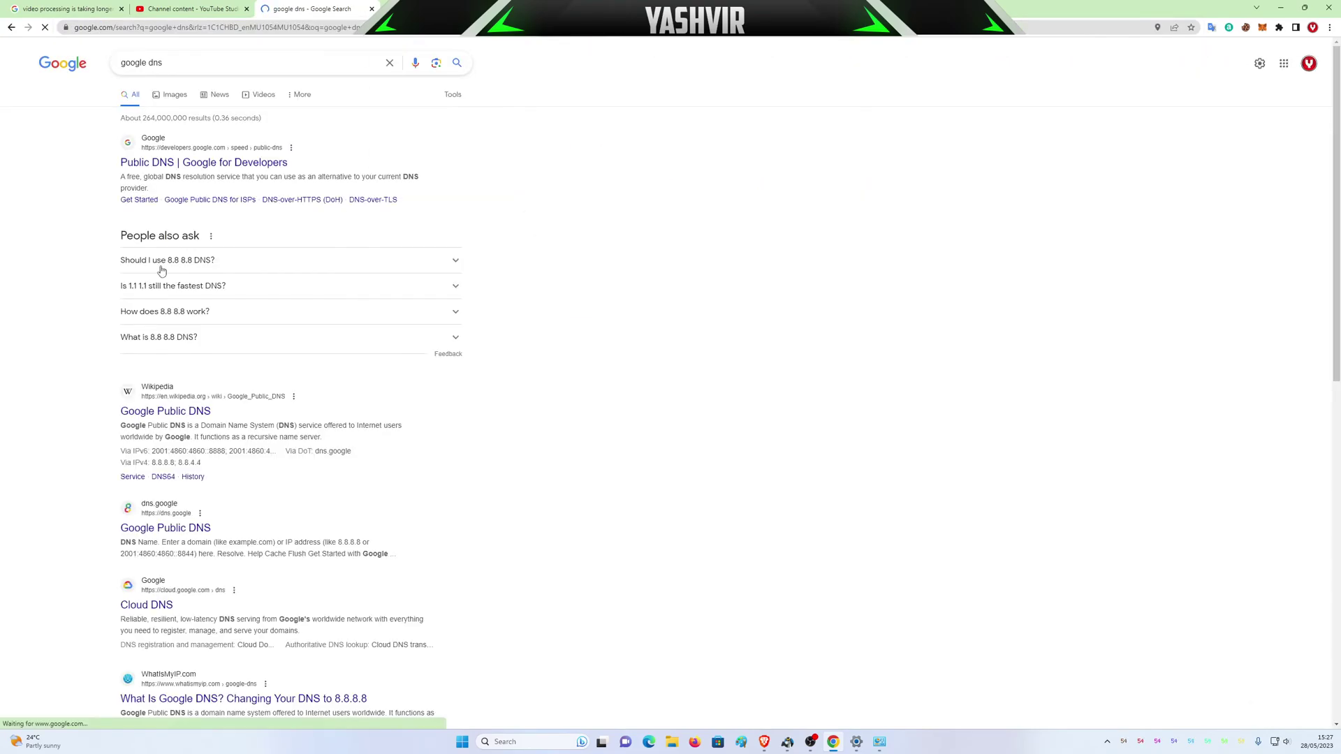
{"action": "left_click", "coordinate": [173, 260]}
{"action": "left_click_drag", "start_coordinate": [168, 261], "coordinate": [194, 260]}
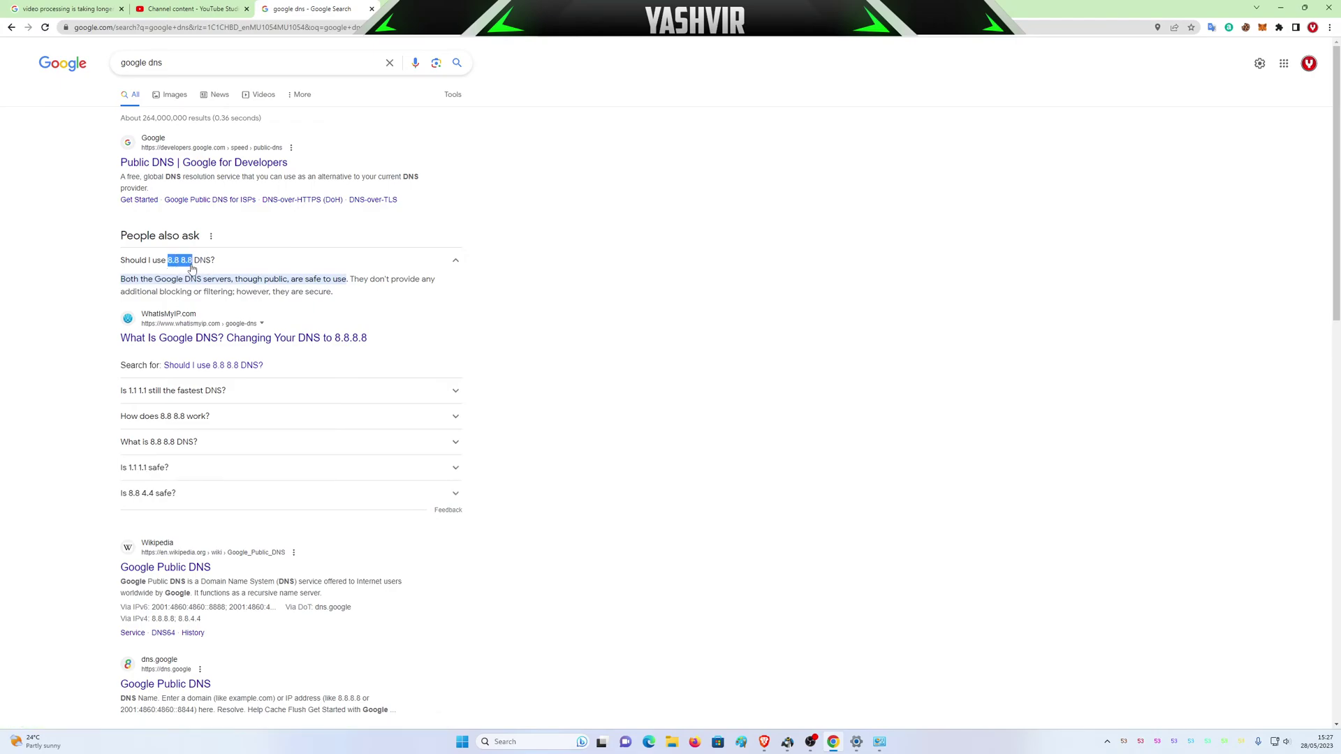
{"action": "left_click", "coordinate": [188, 270]}
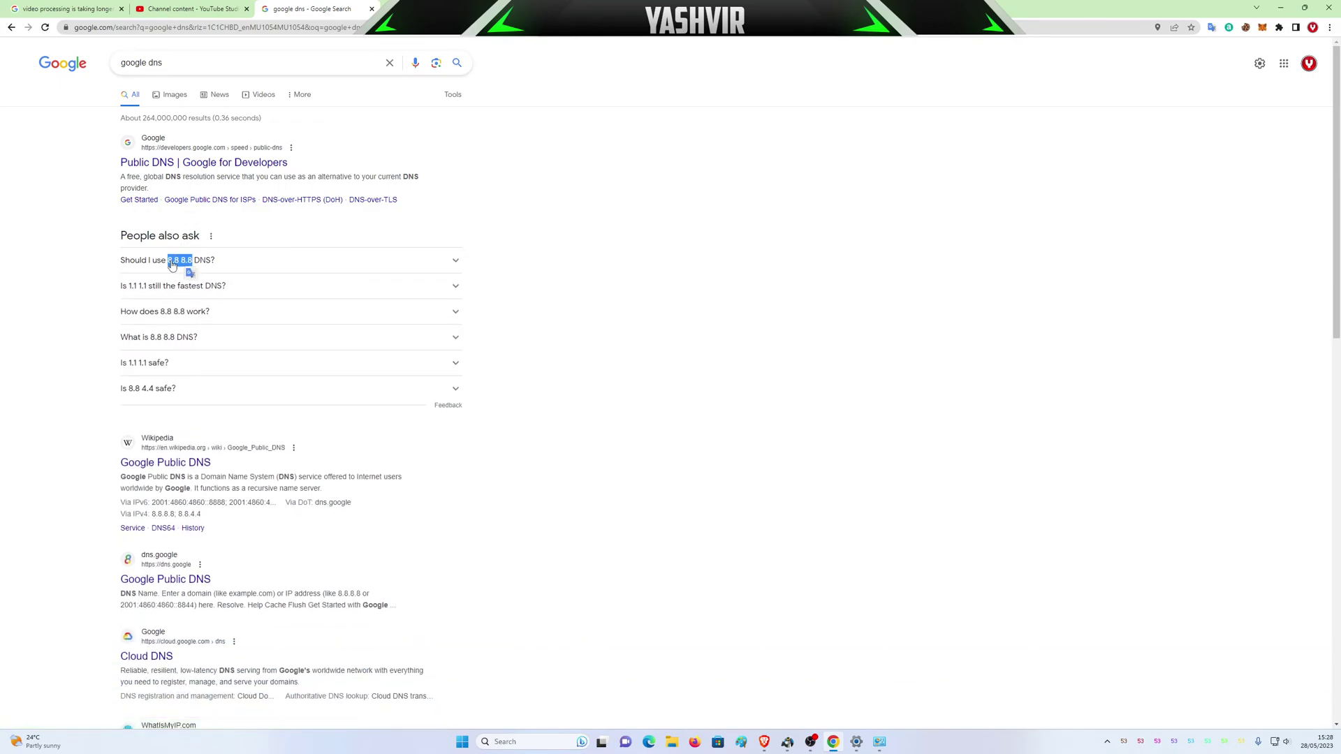
{"action": "left_click", "coordinate": [174, 260]}
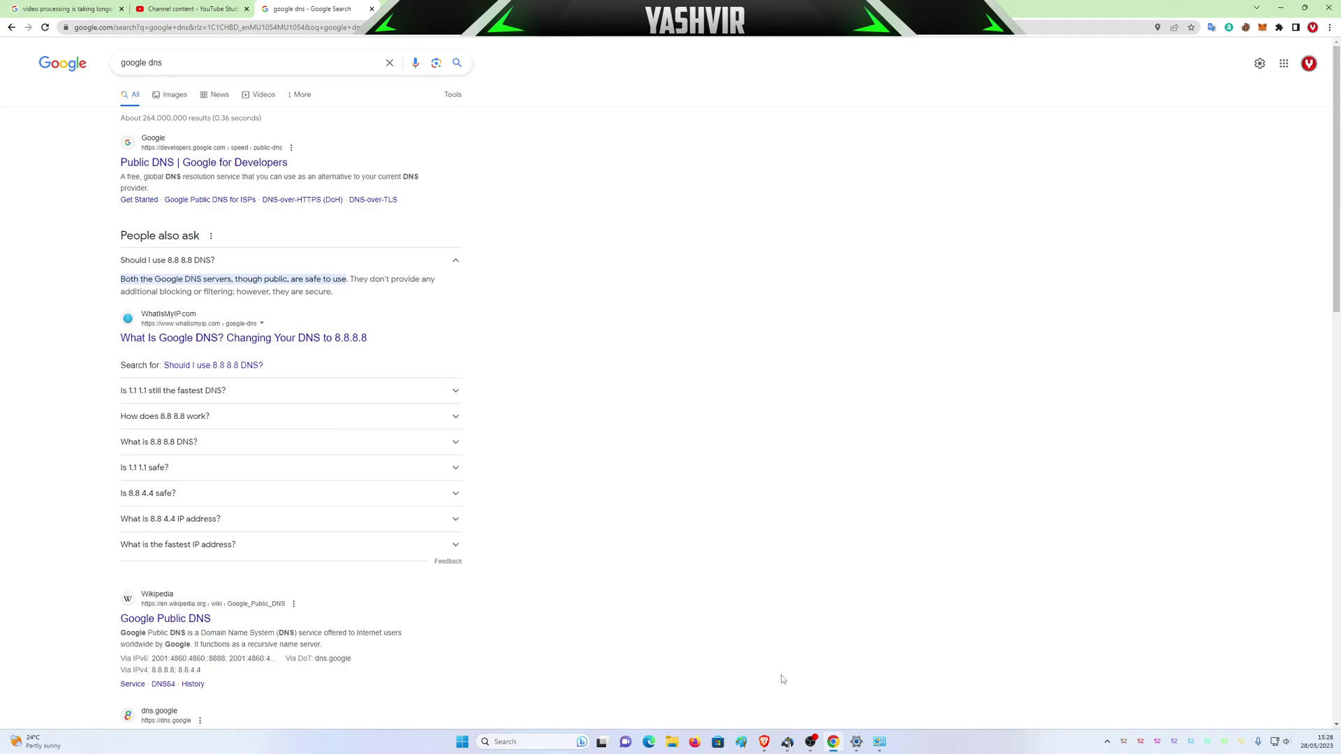
{"action": "left_click", "coordinate": [879, 742]}
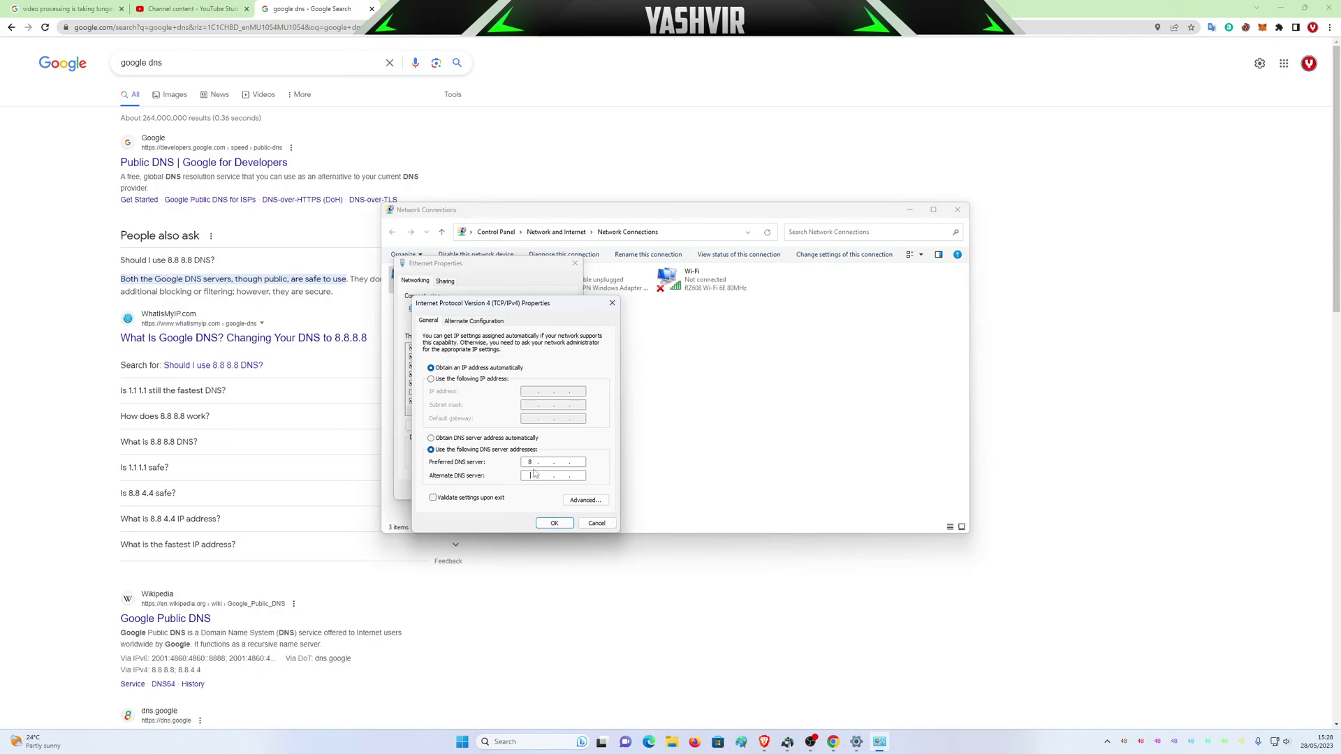
{"action": "type", "text": "8"}
- Save Ethernet DNS 8.8.4.4 alternate with validate-on-exit, then dismiss diagnostics and Network Connections
{"action": "left_click", "coordinate": [536, 476]}
{"action": "type", "text": "4."}
{"action": "type", "text": "4"}
{"action": "left_click", "coordinate": [433, 498]}
{"action": "left_click", "coordinate": [554, 522]}
{"action": "left_click", "coordinate": [516, 491]}
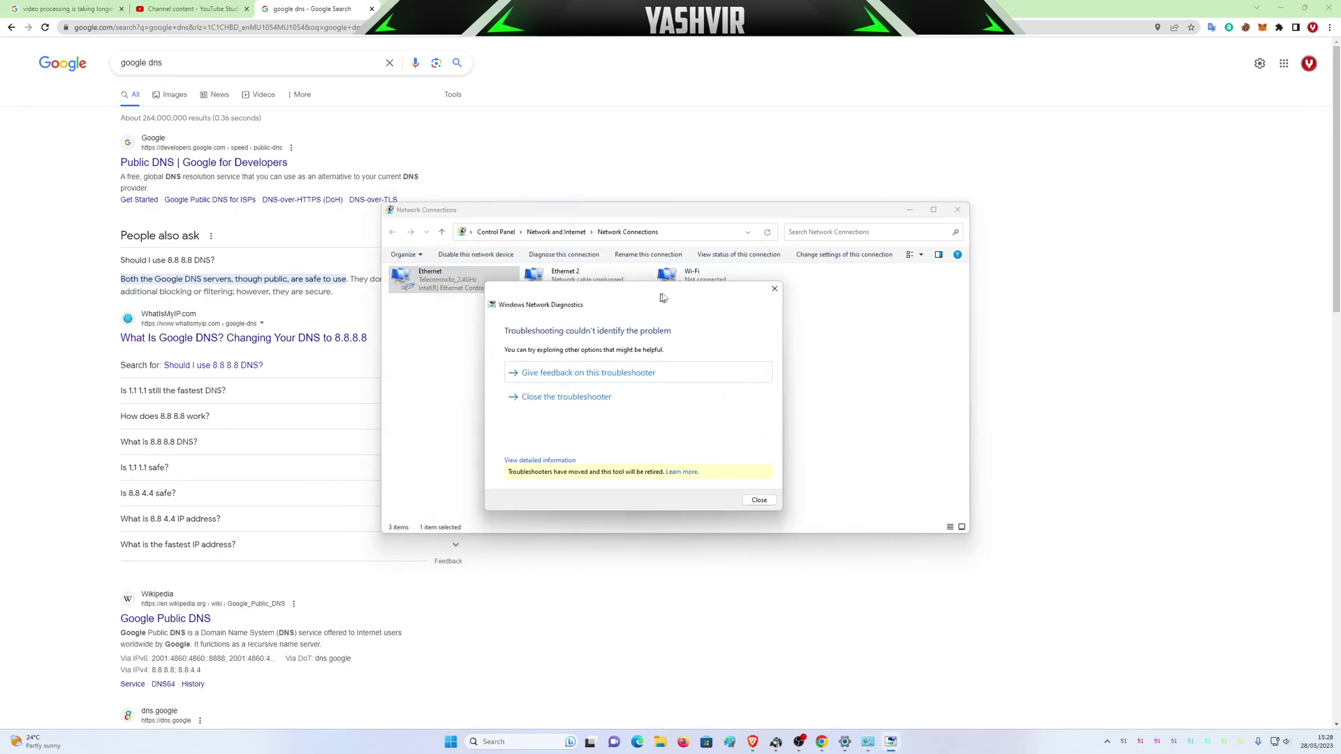
{"action": "left_click", "coordinate": [784, 299]}
{"action": "left_click", "coordinate": [956, 209]}
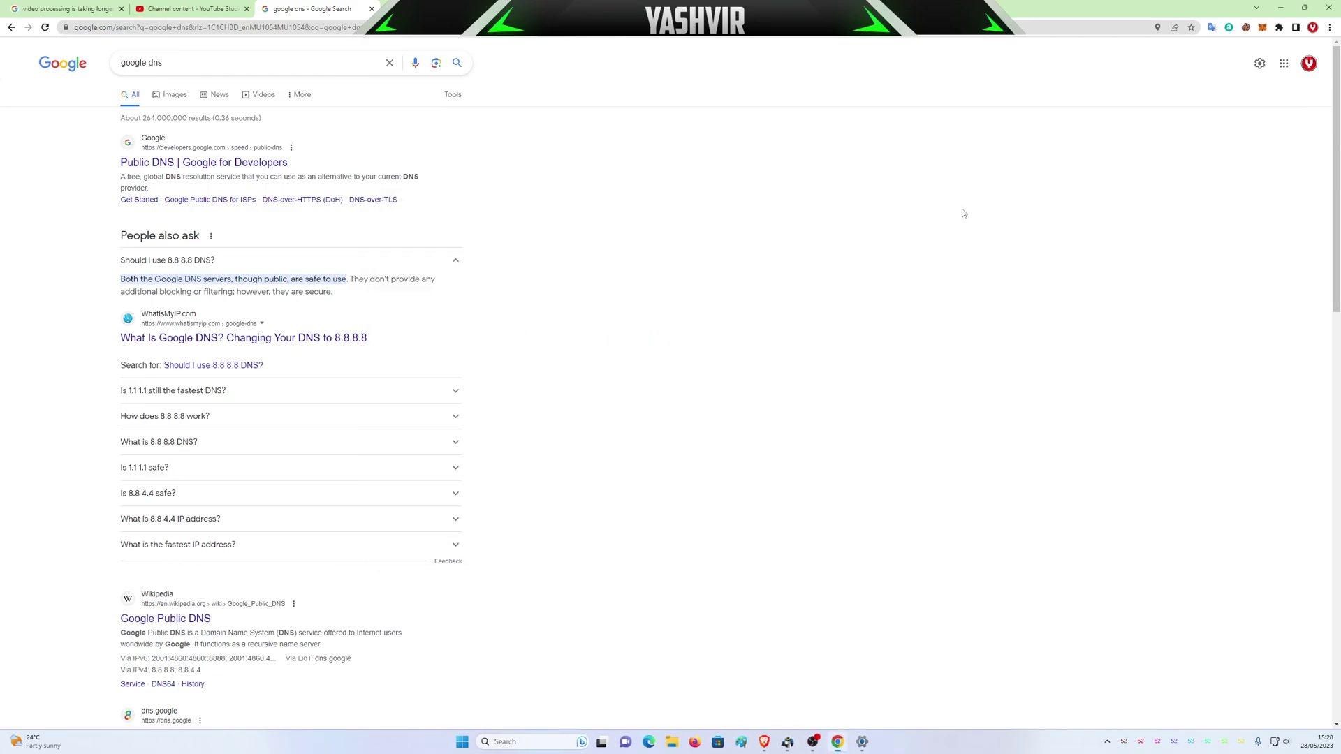
- Close Chrome and the Settings window, leaving the bare Windows desktop
{"action": "left_click", "coordinate": [1328, 9]}
{"action": "left_click", "coordinate": [1071, 81]}
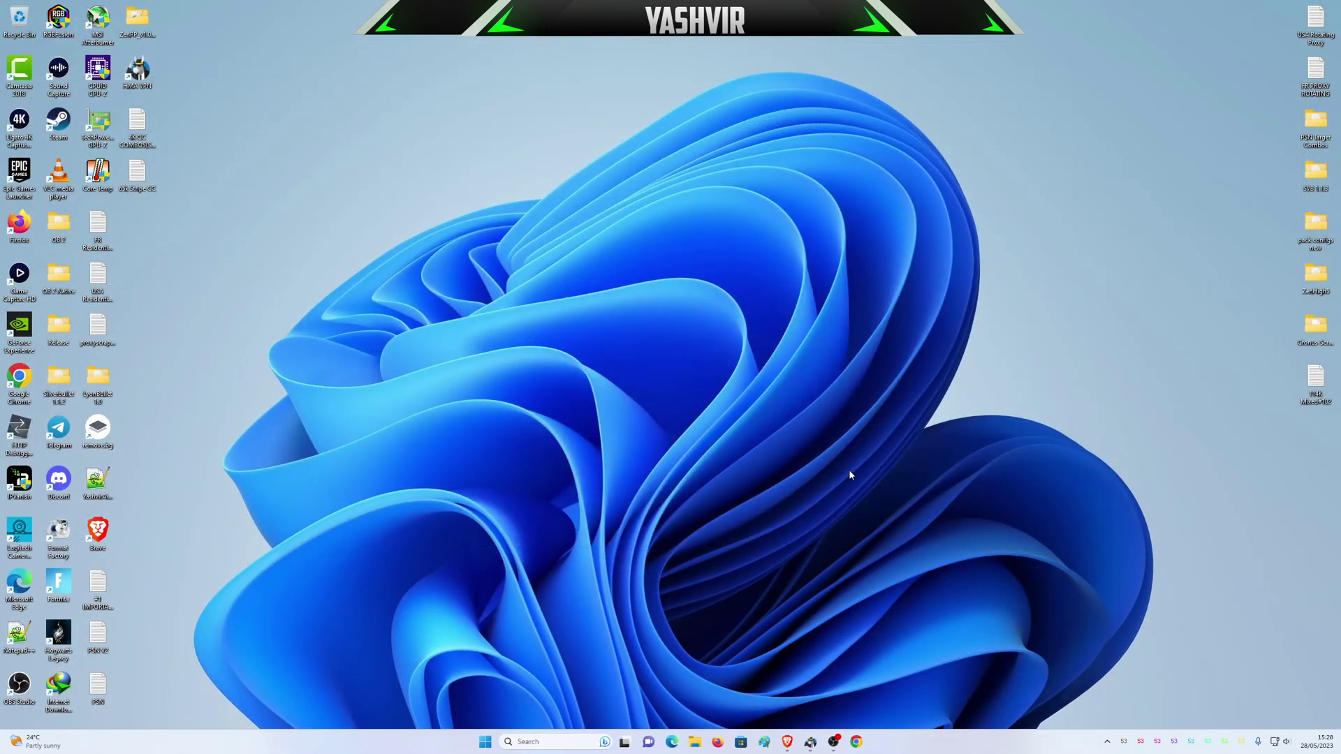